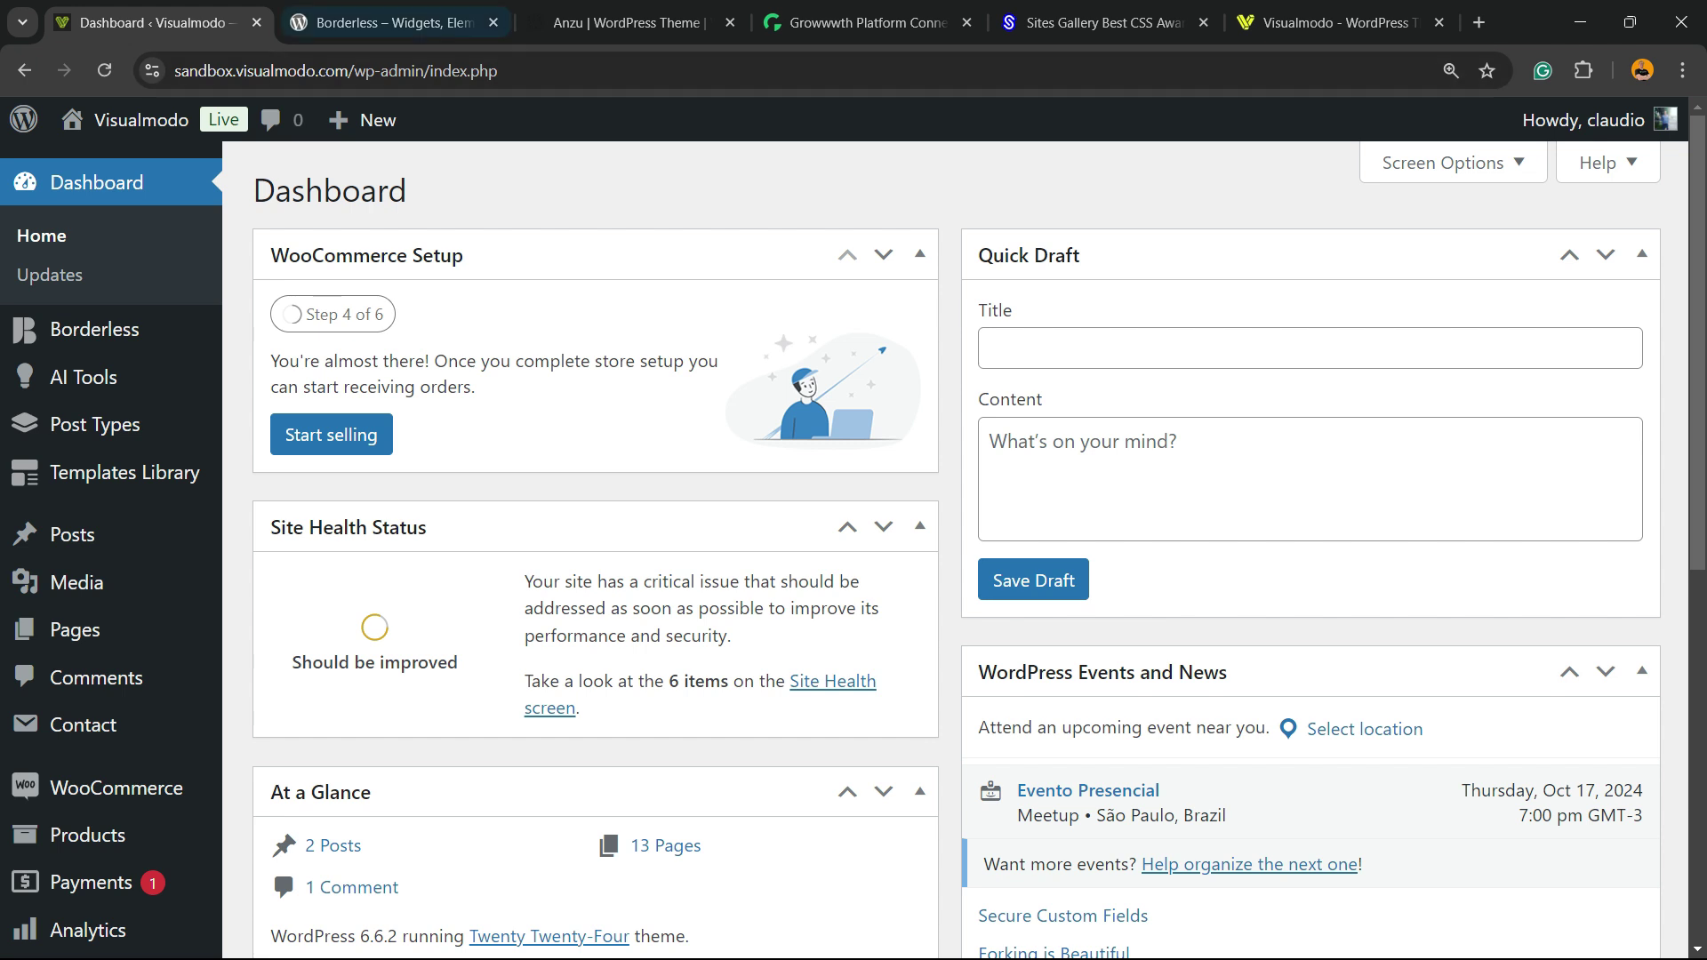
Step: Load the site's front page at sandbox.visualmodo.com
left_click_drag(353, 71, 498, 70)
key("BackSpace")
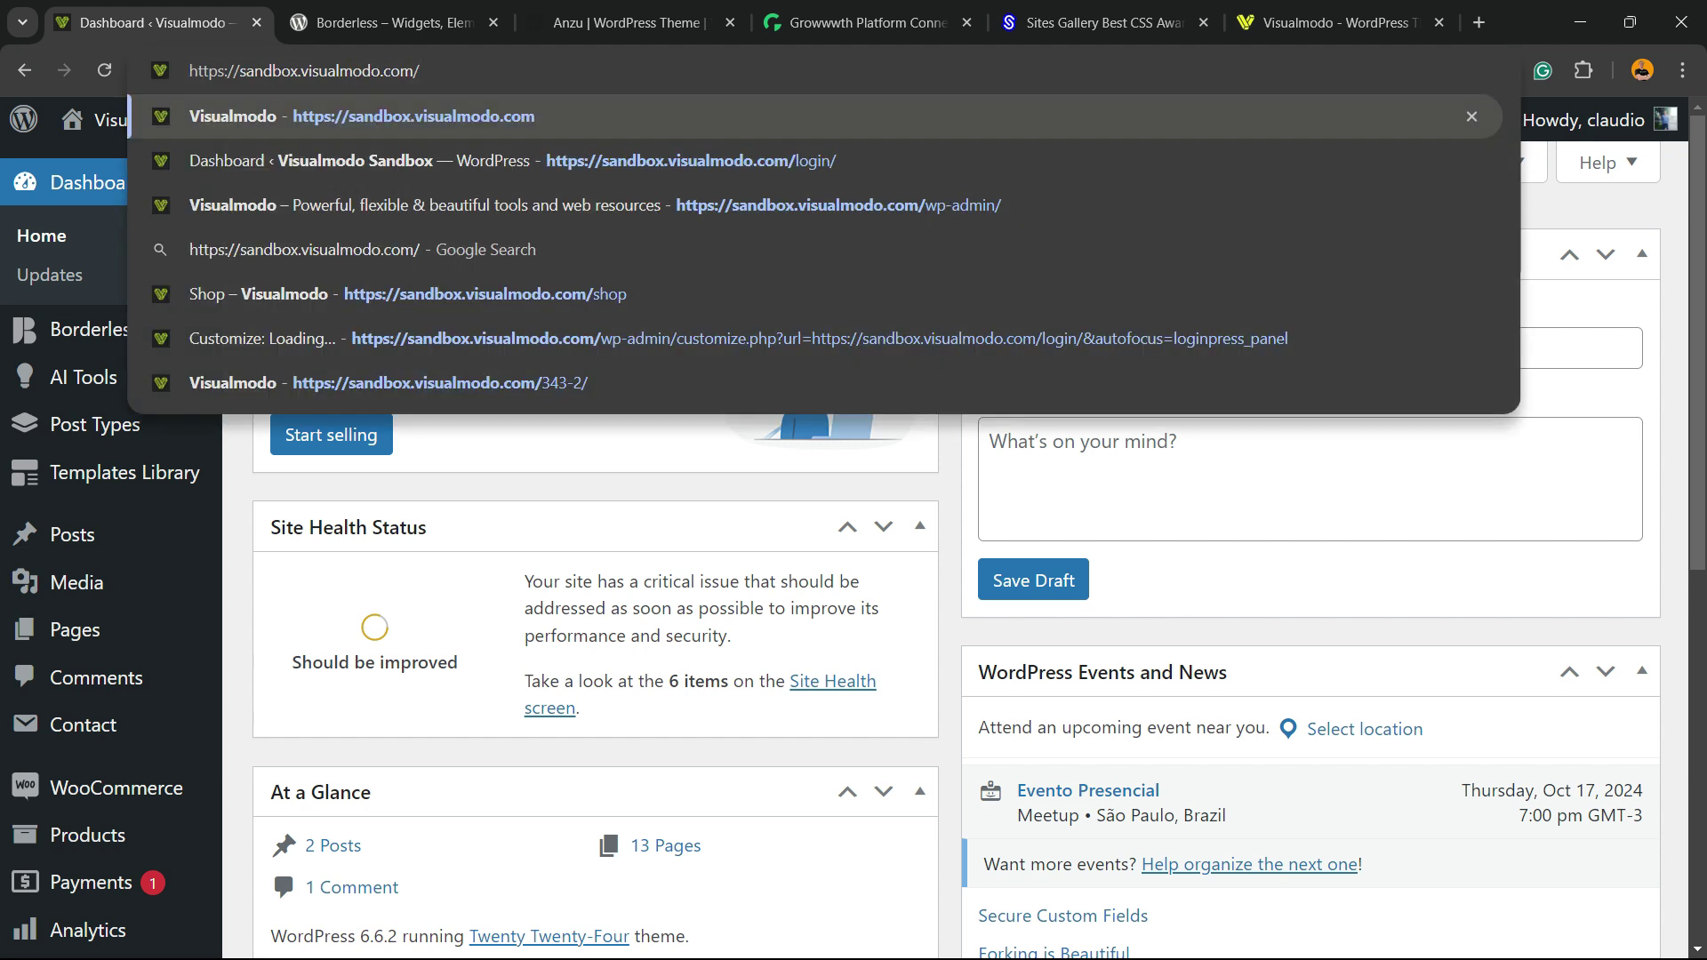
key("Return")
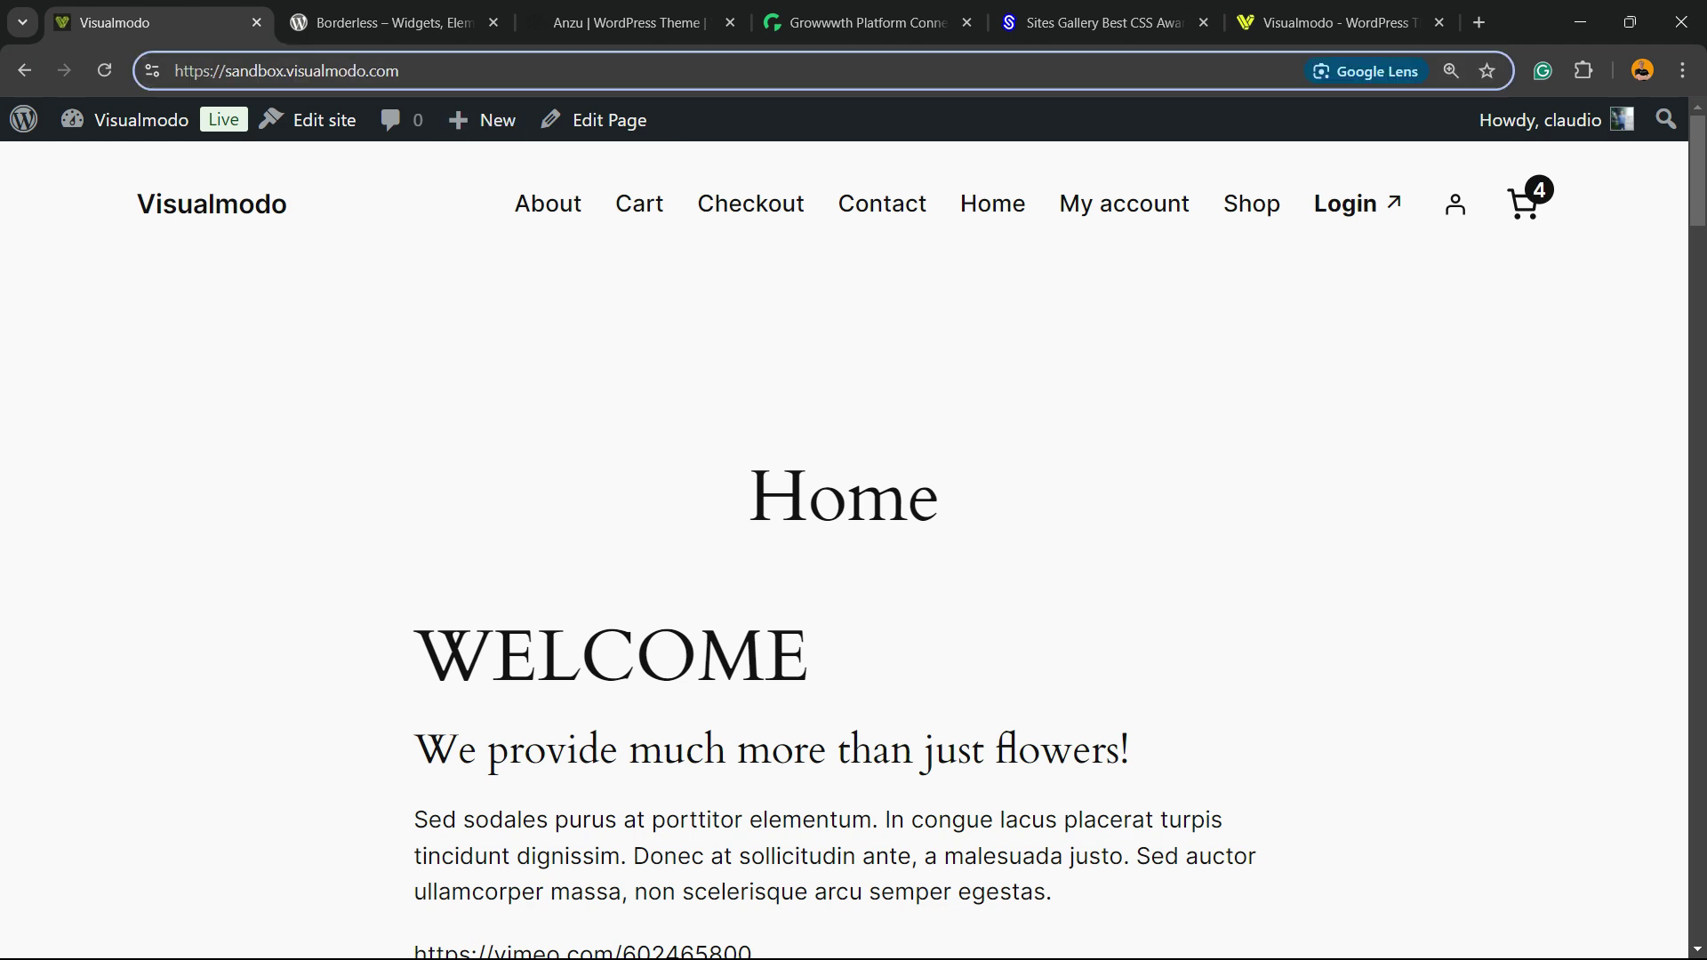
key("Return")
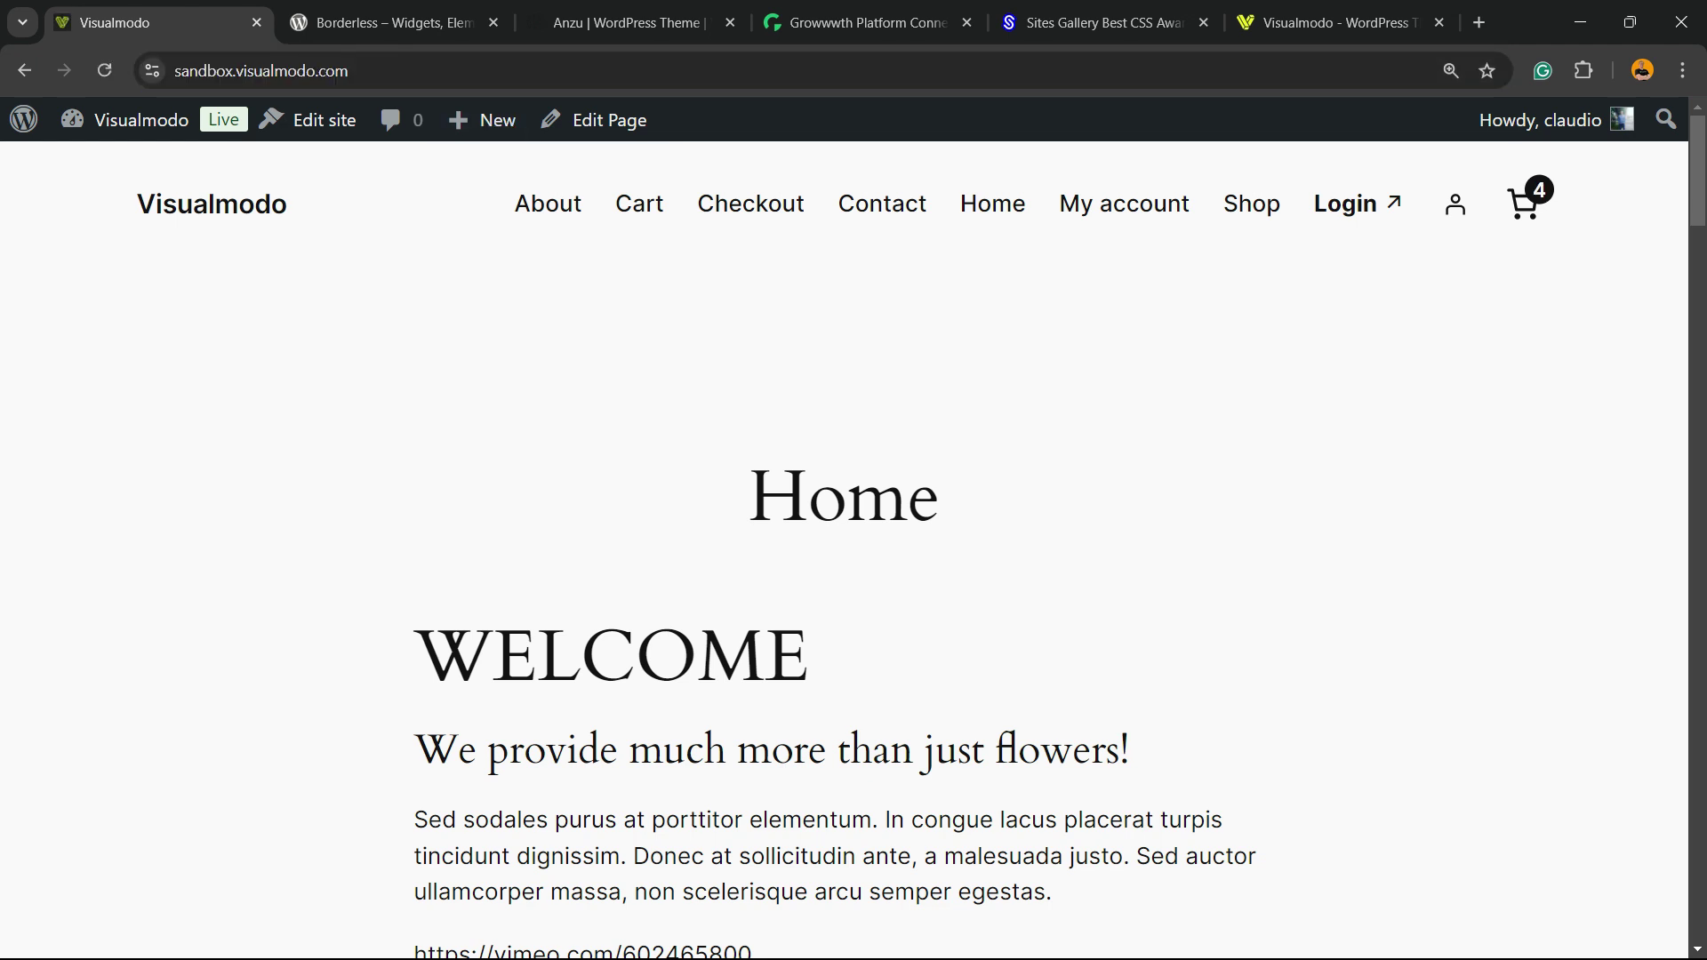
Step: Open the WordPress admin dashboard by adding /wp-admin to the site's address
key("ctrl+l")
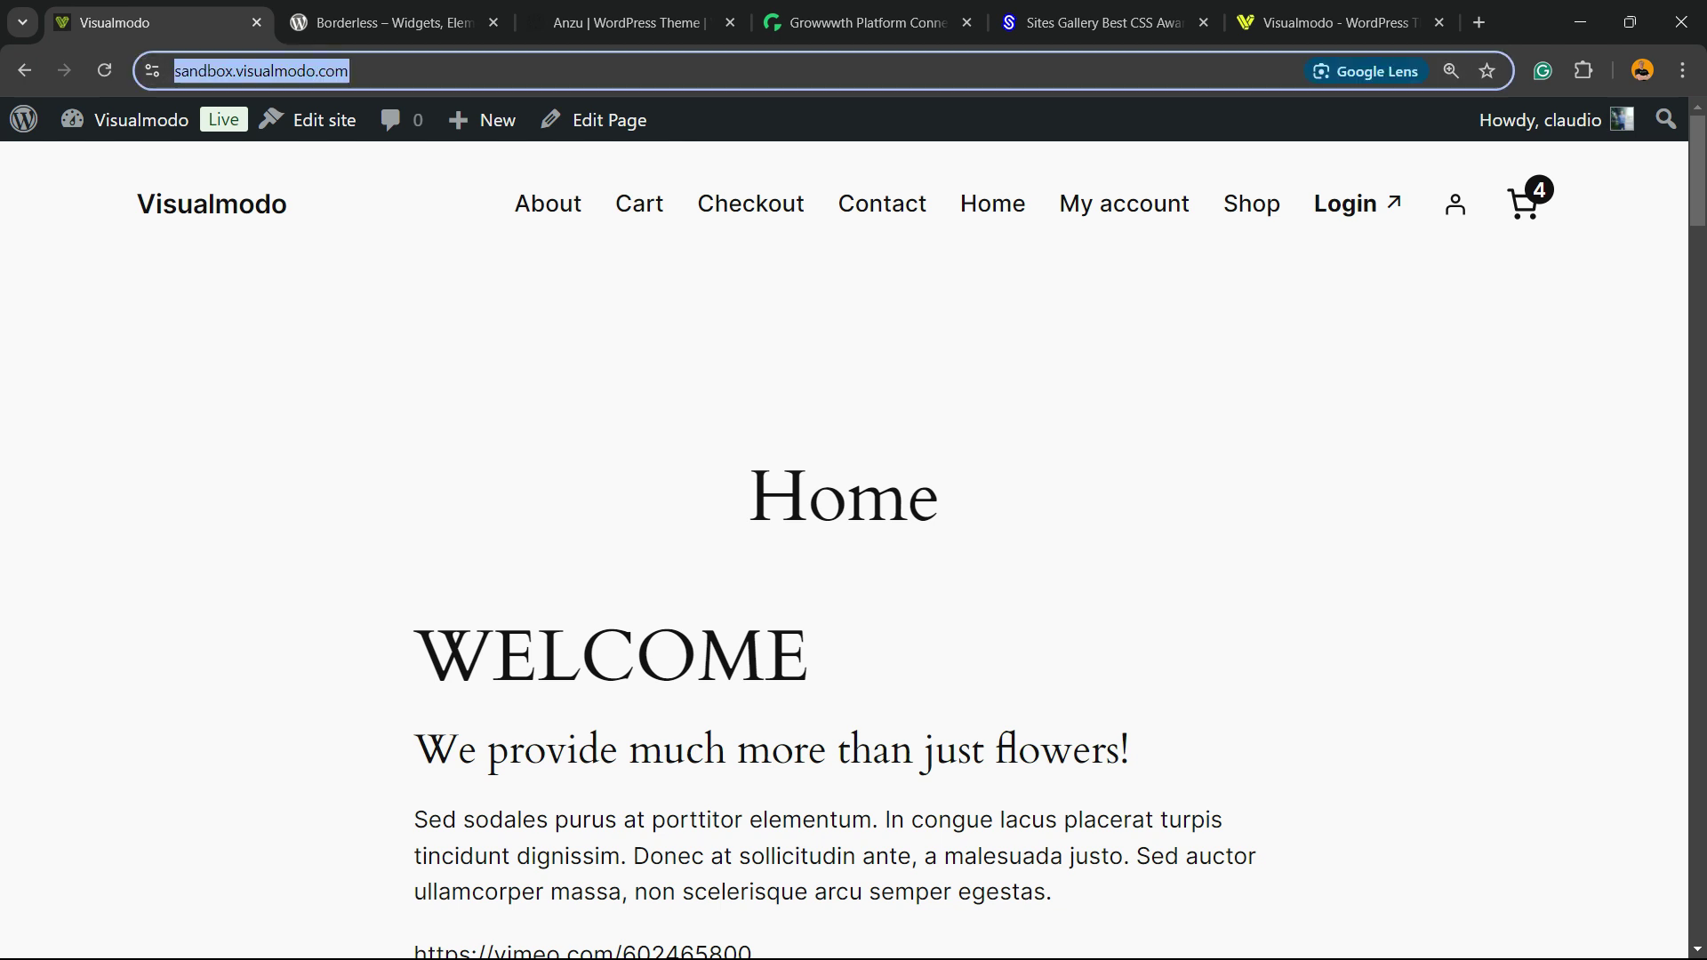
key("End")
key("ctrl+shift+Left")
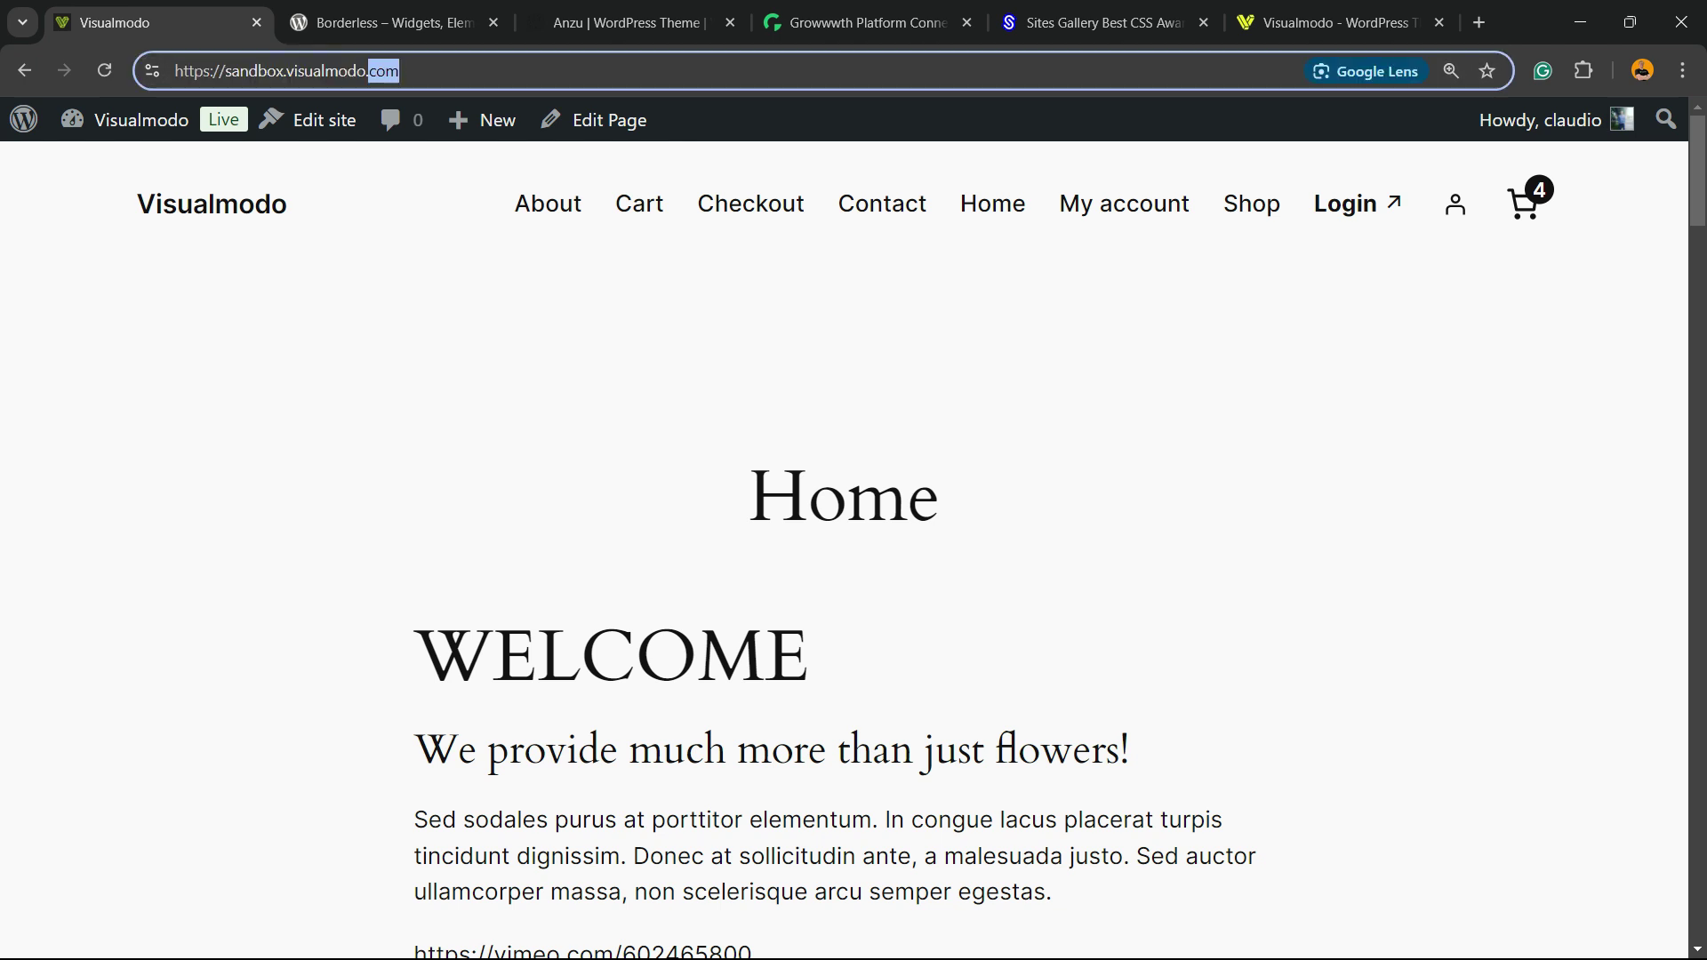
key("End")
type("/wp-ad")
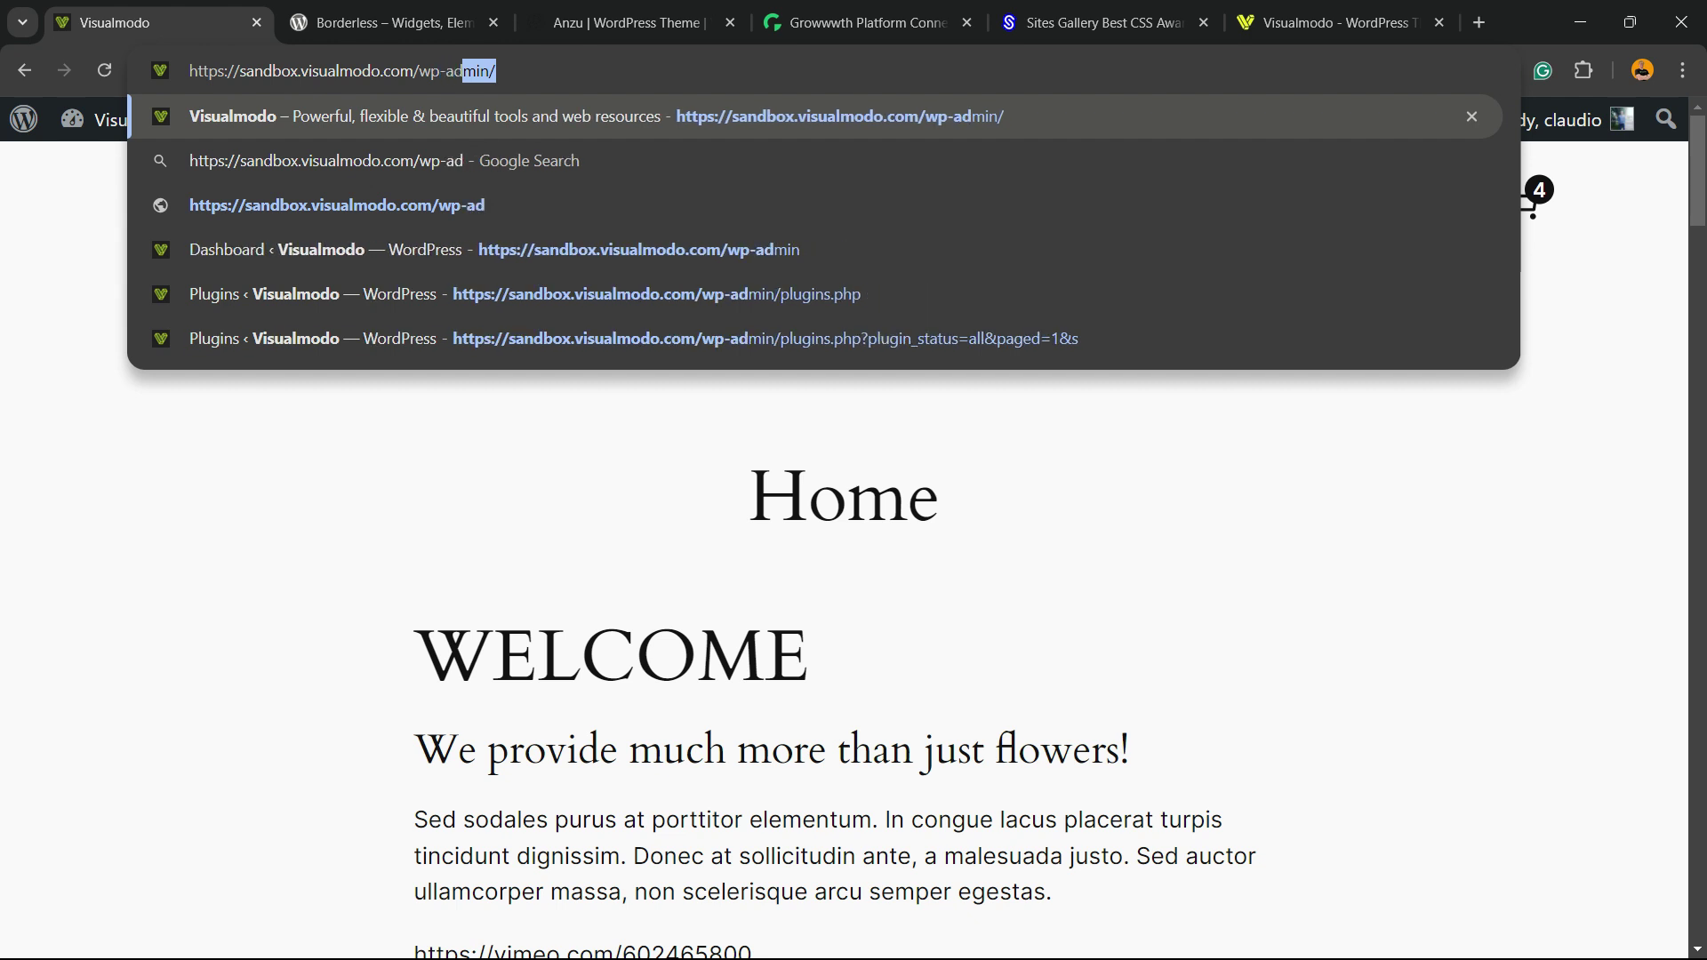
type("i")
key("BackSpace")
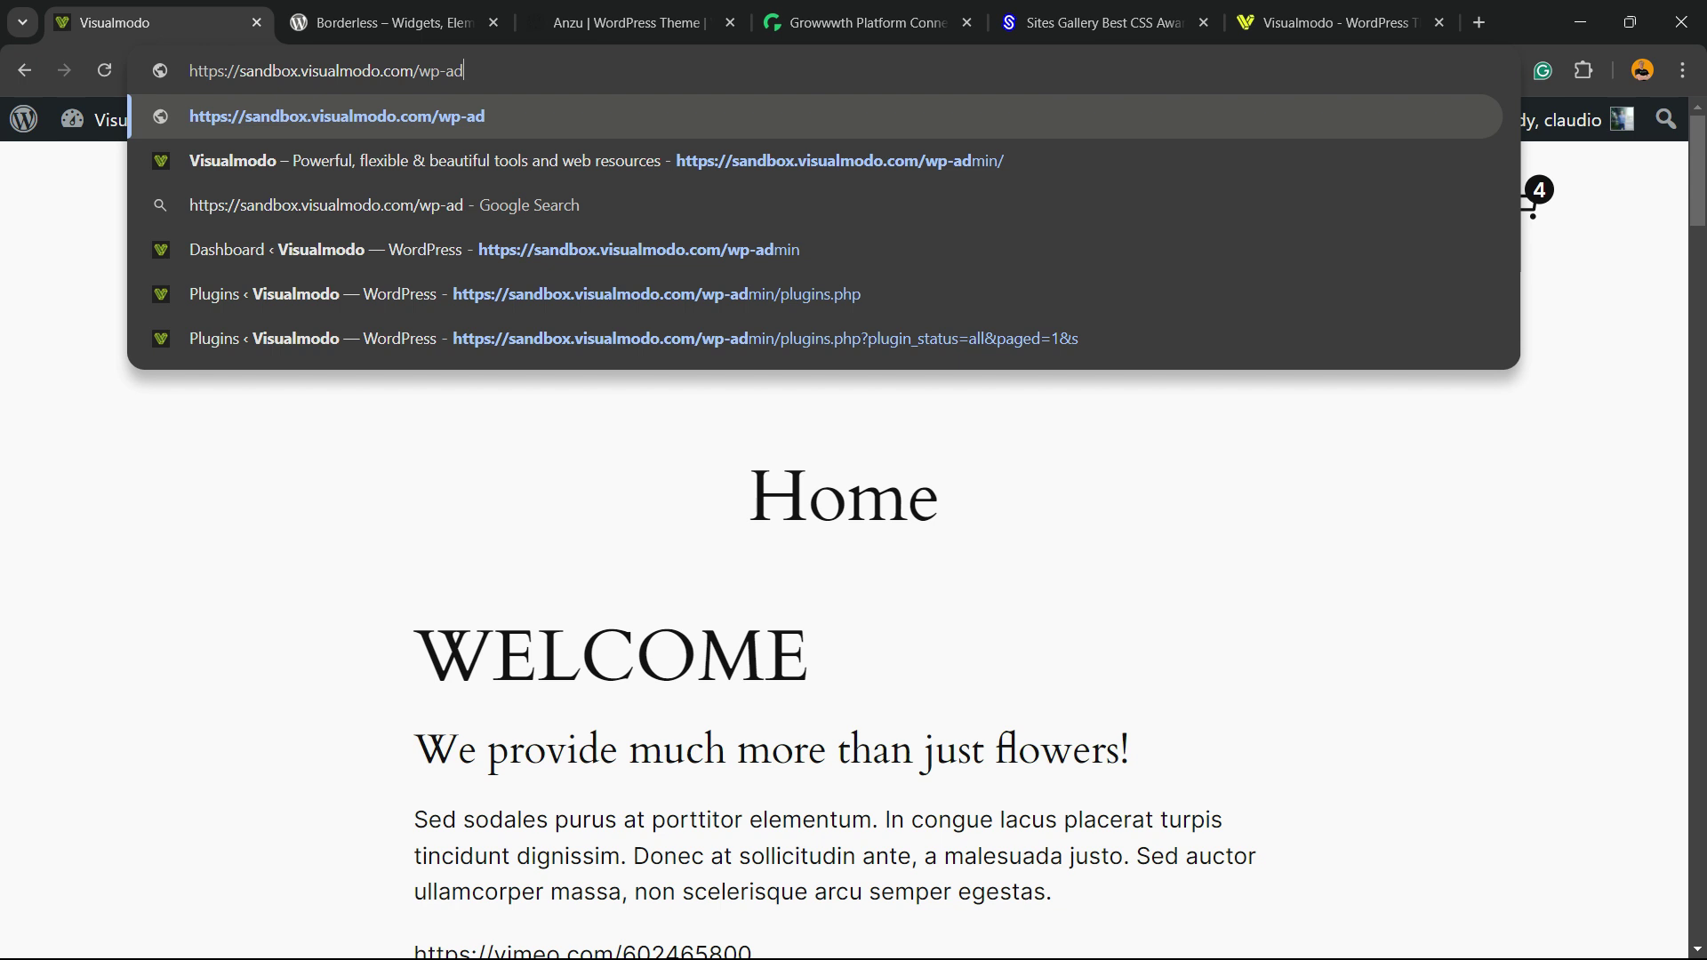
type("min")
key("Return")
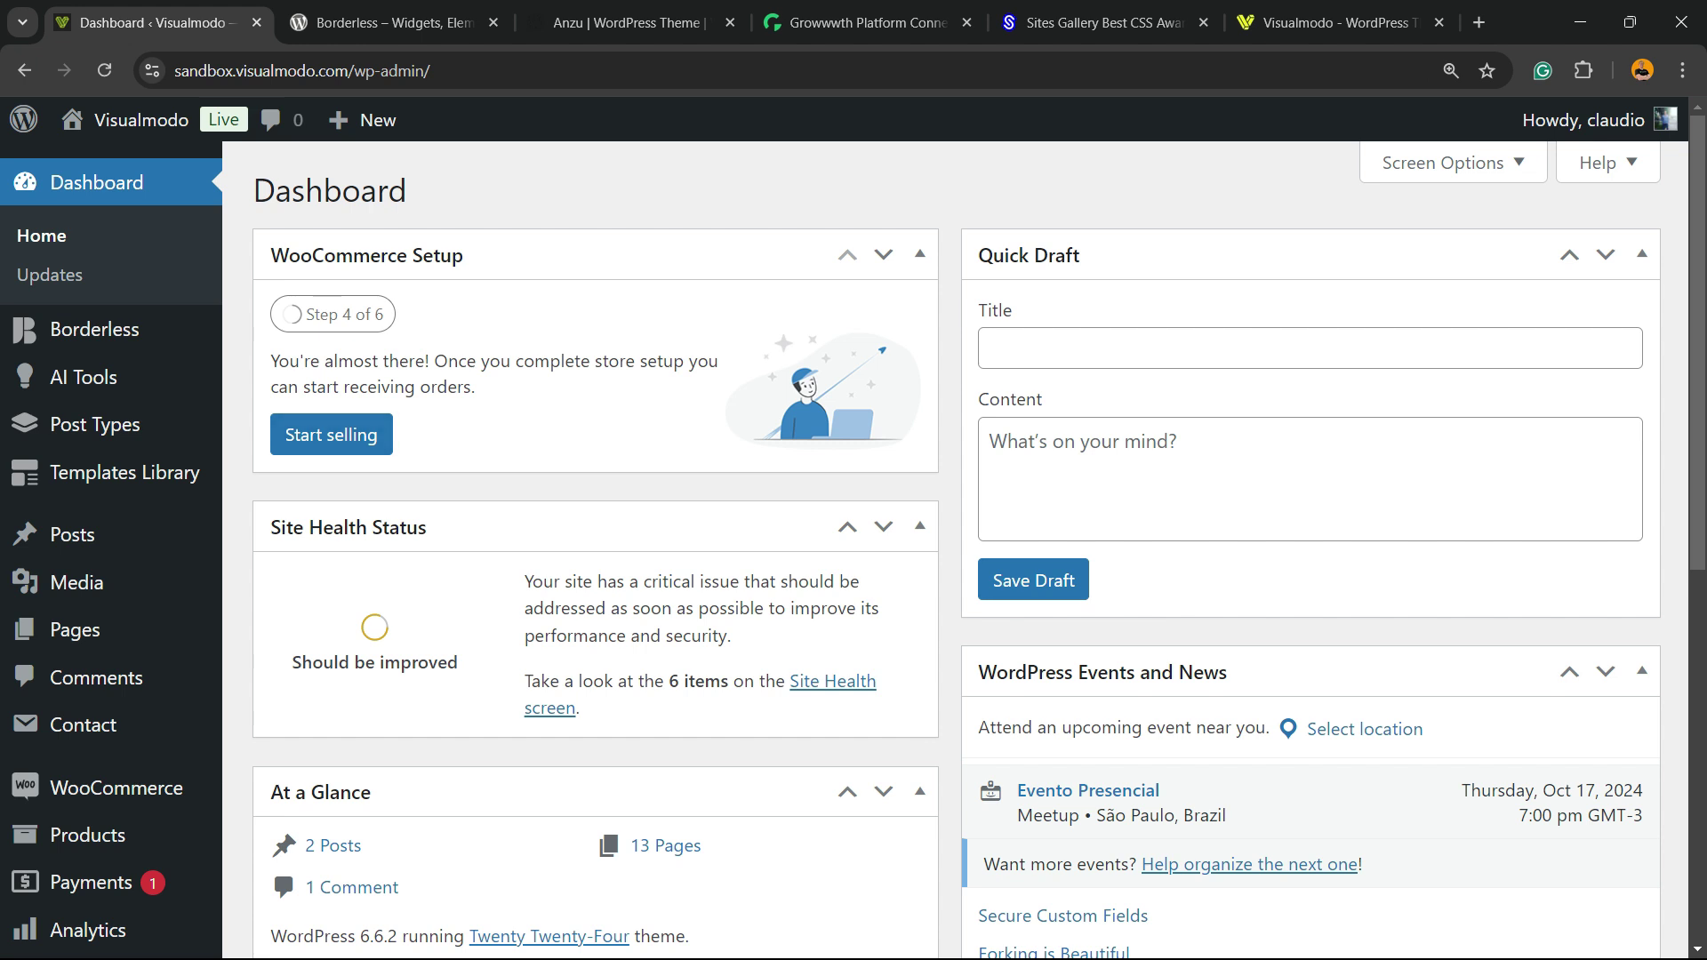
left_click(481, 70)
left_click(481, 70)
key("shift+Left")
key("shift+Left")
key("shift+Left")
key("shift+Left")
key("shift+Left")
key("shift+Left")
key("shift+Left")
key("shift+Left")
key("shift+Left")
key("shift+Left")
Step: Go to the page for adding new plugins and search for "WPS Hide Login"
scroll(116, 400, "down", 5)
mouse_move(178, 683)
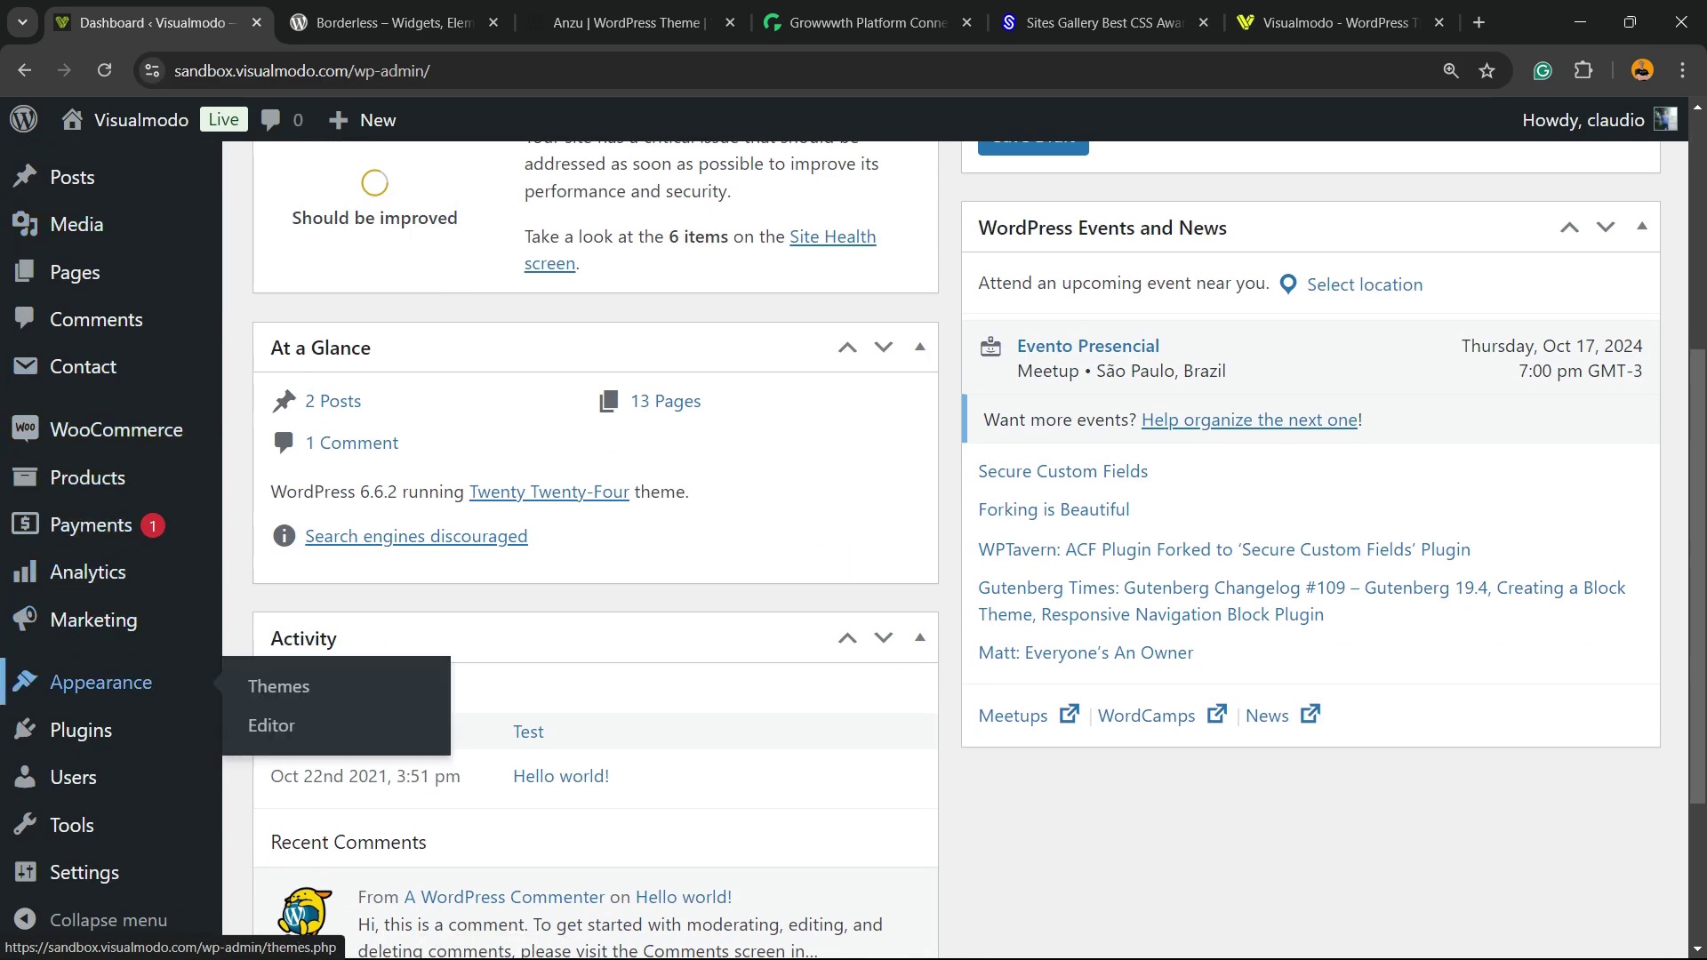
mouse_move(89, 730)
left_click(313, 773)
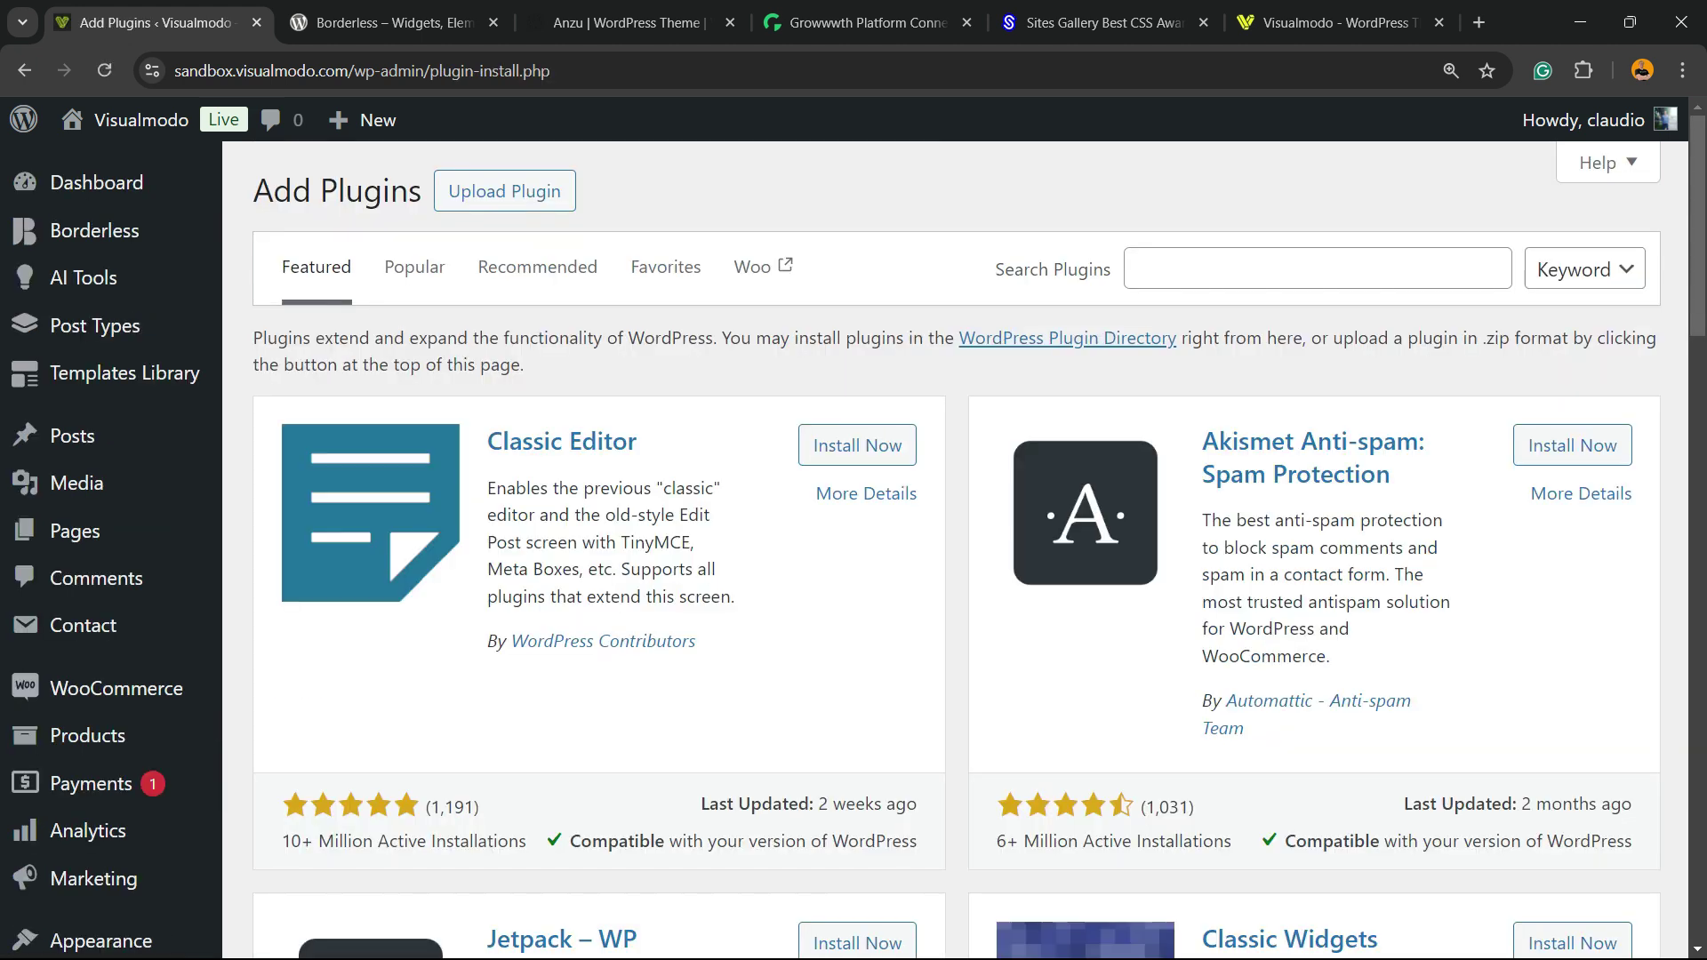
triple_click(1053, 269)
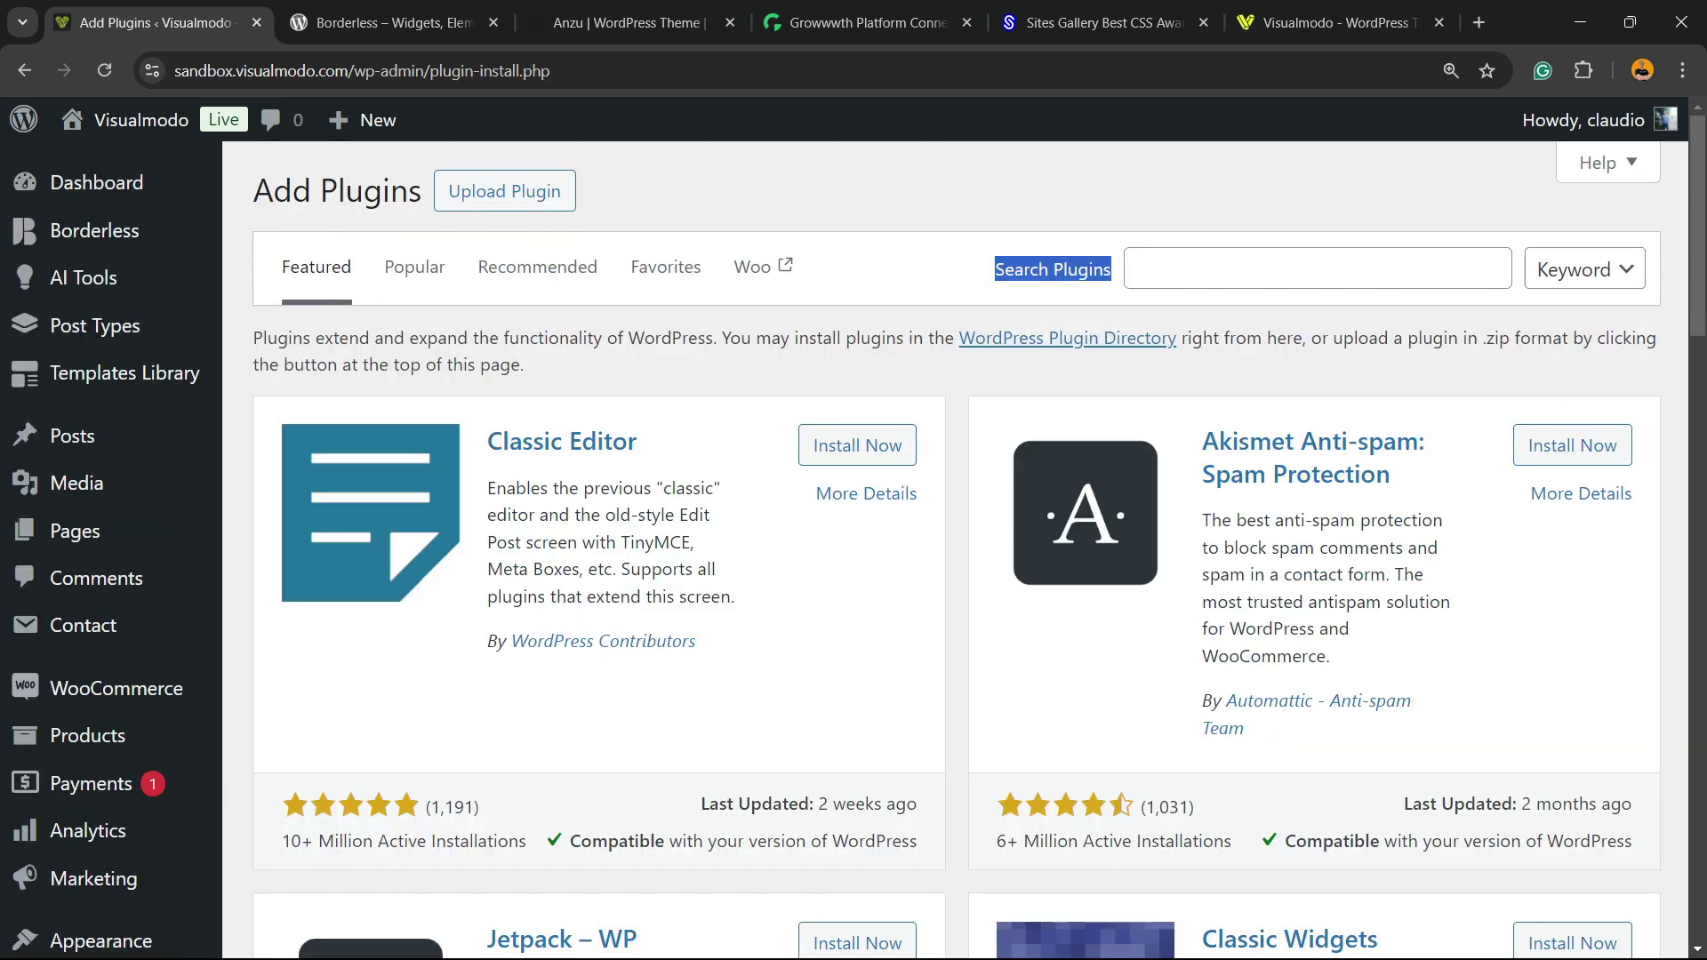
left_click(1138, 270)
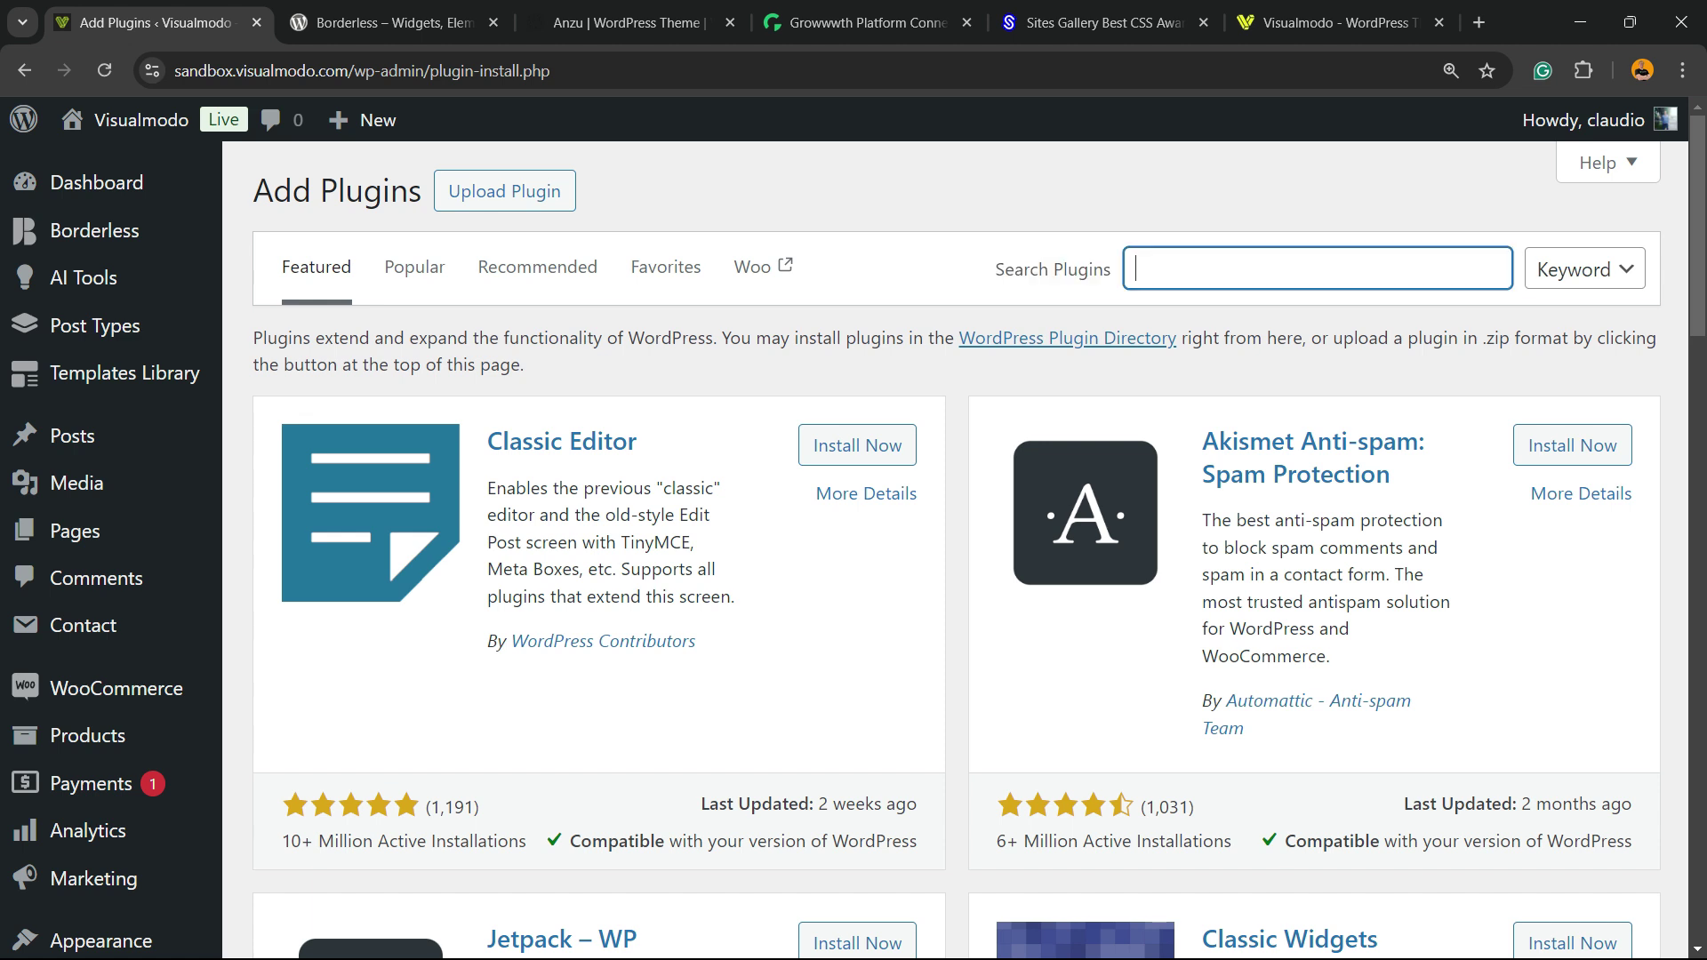
type("WPS Hide Login")
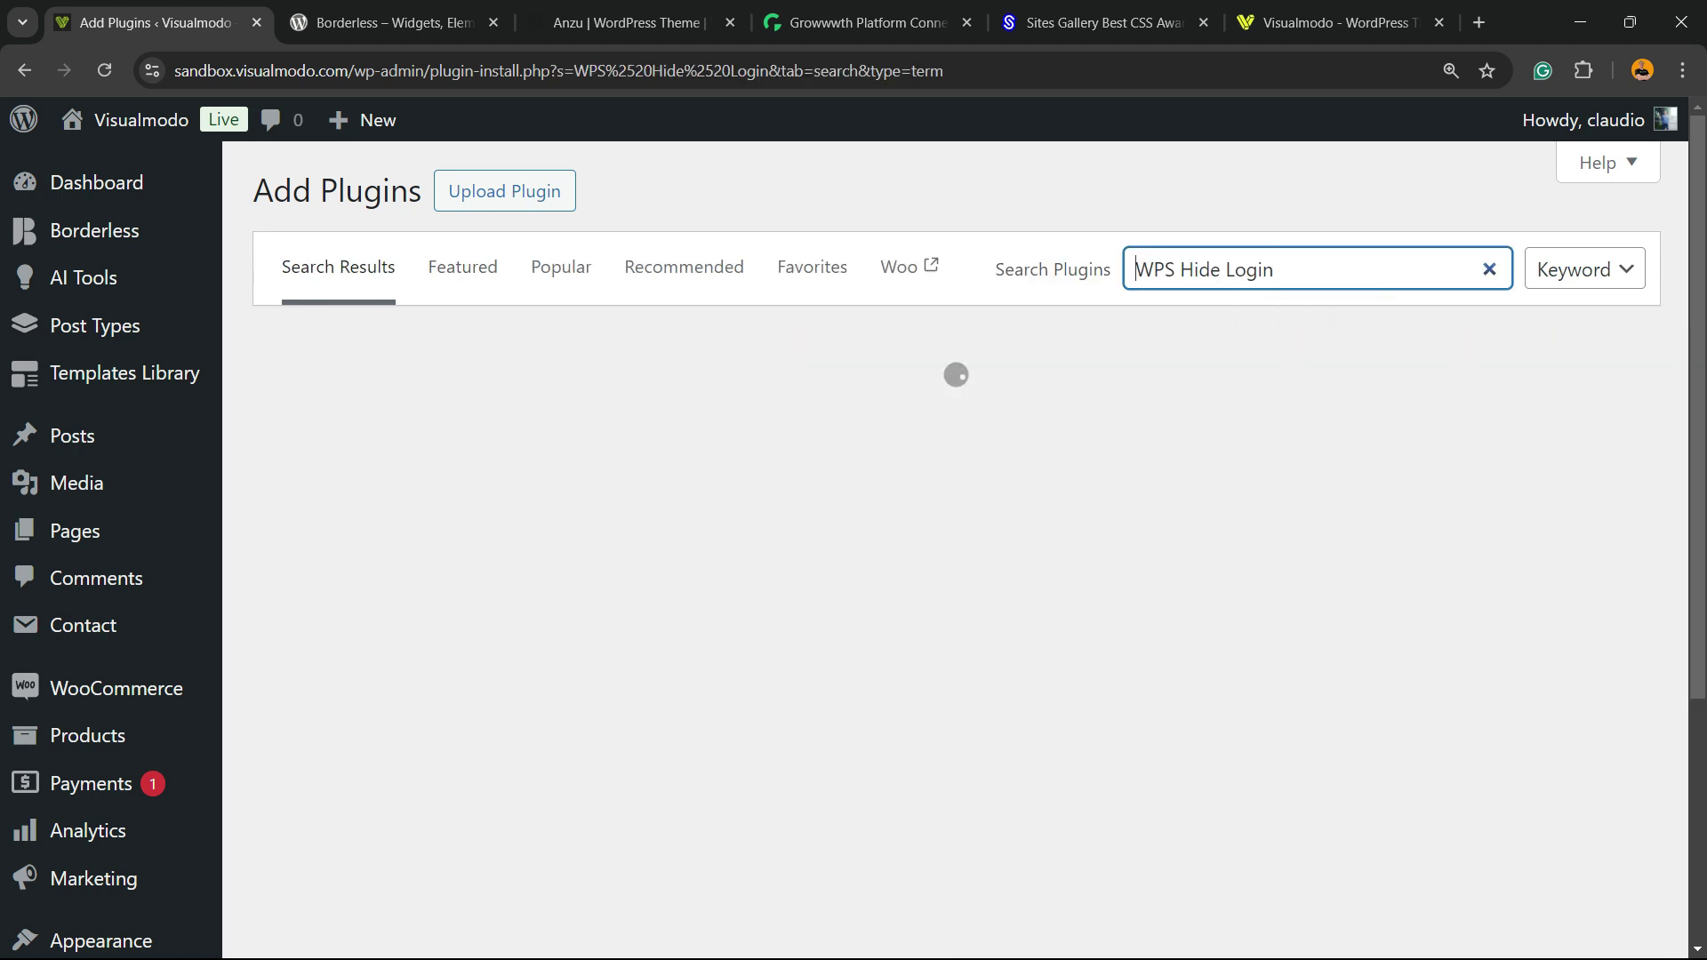
Step: Install and activate the WPS Hide Login plugin from the search results
left_click_drag(1136, 269, 1275, 269)
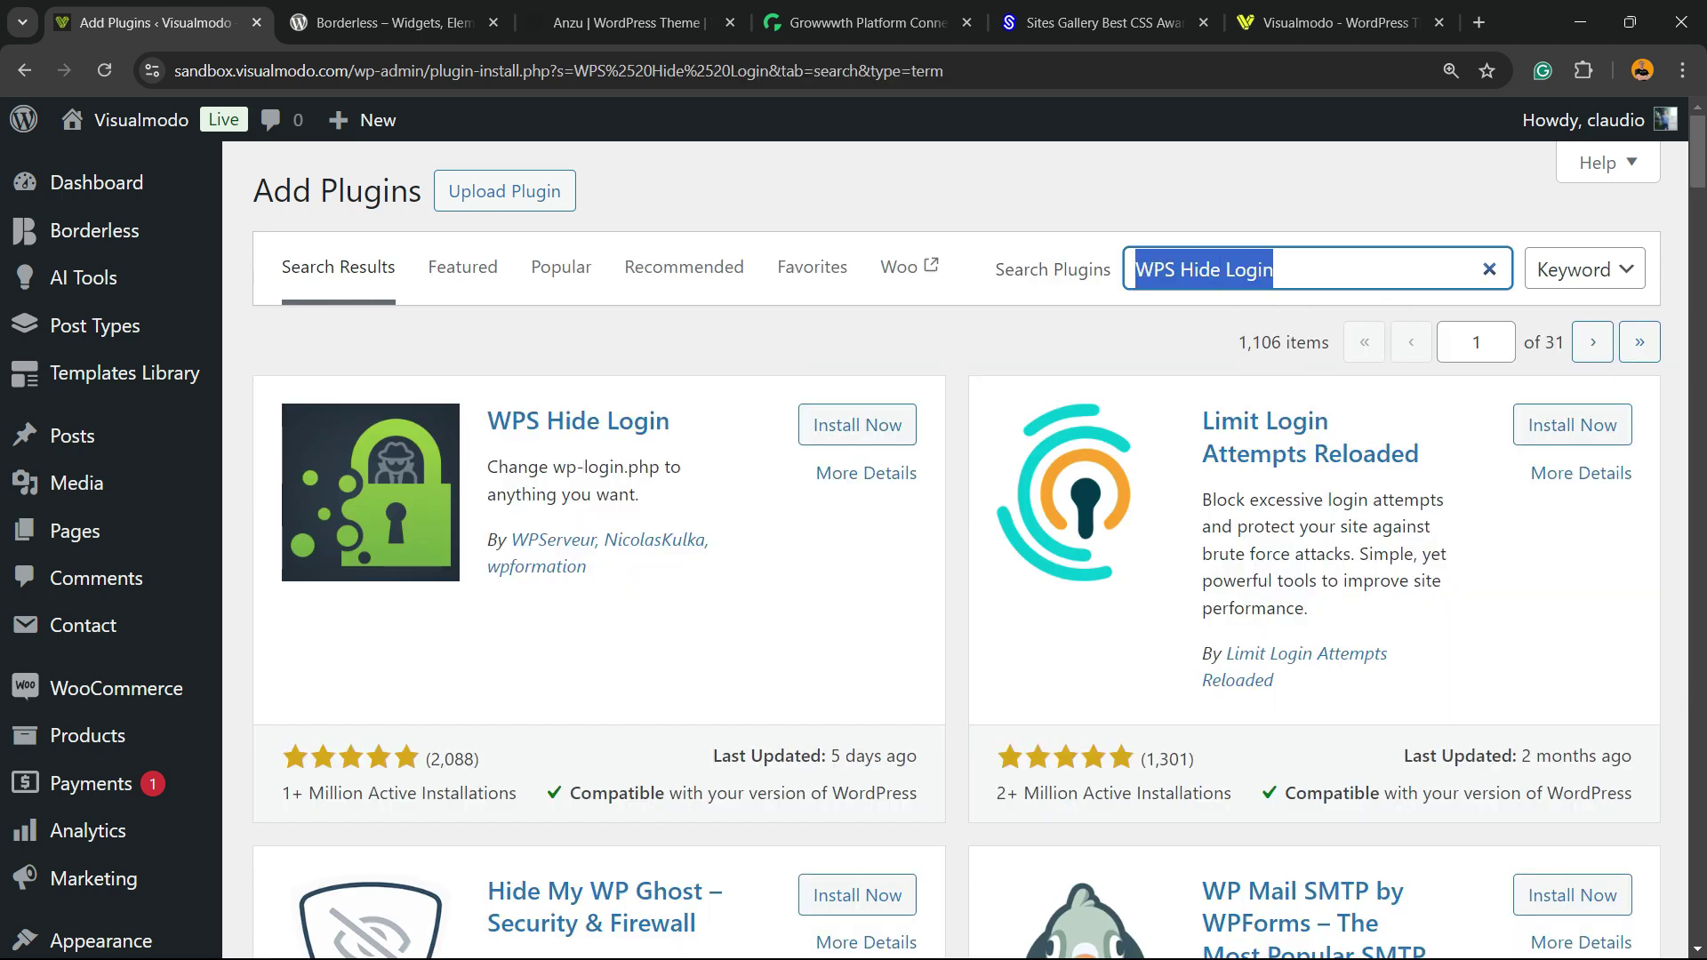
left_click(857, 425)
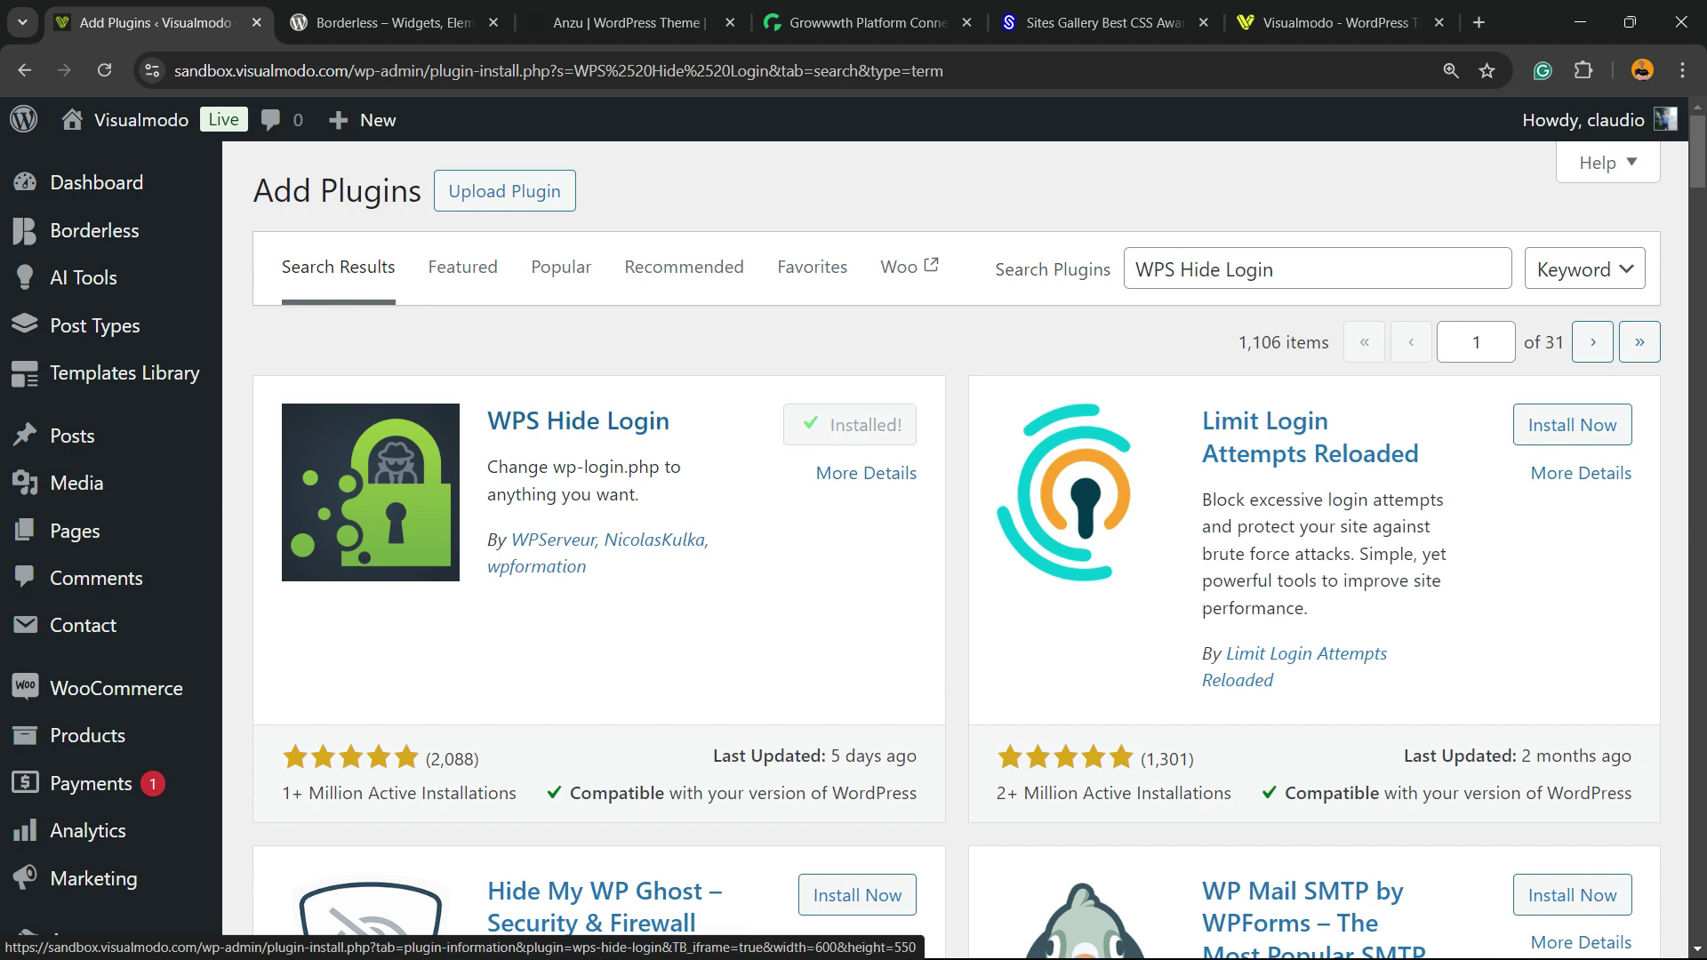
left_click(869, 425)
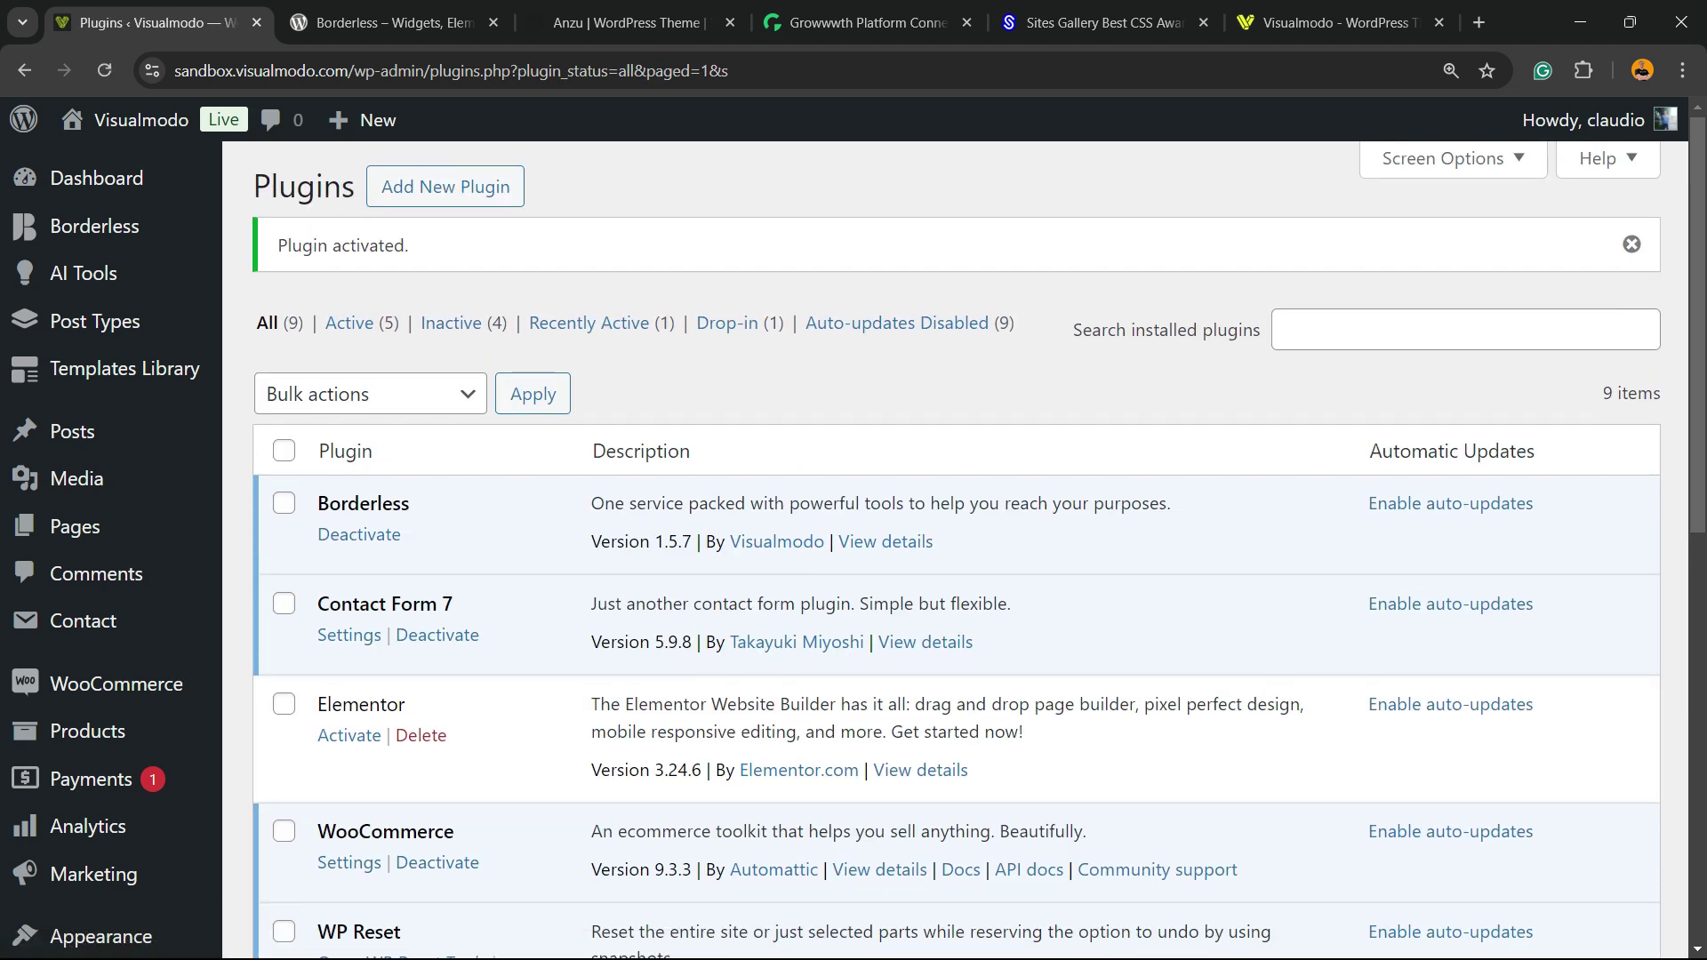
Step: Find WPS Hide Login among the installed plugins and open its settings
scroll(956, 551, "down", 2)
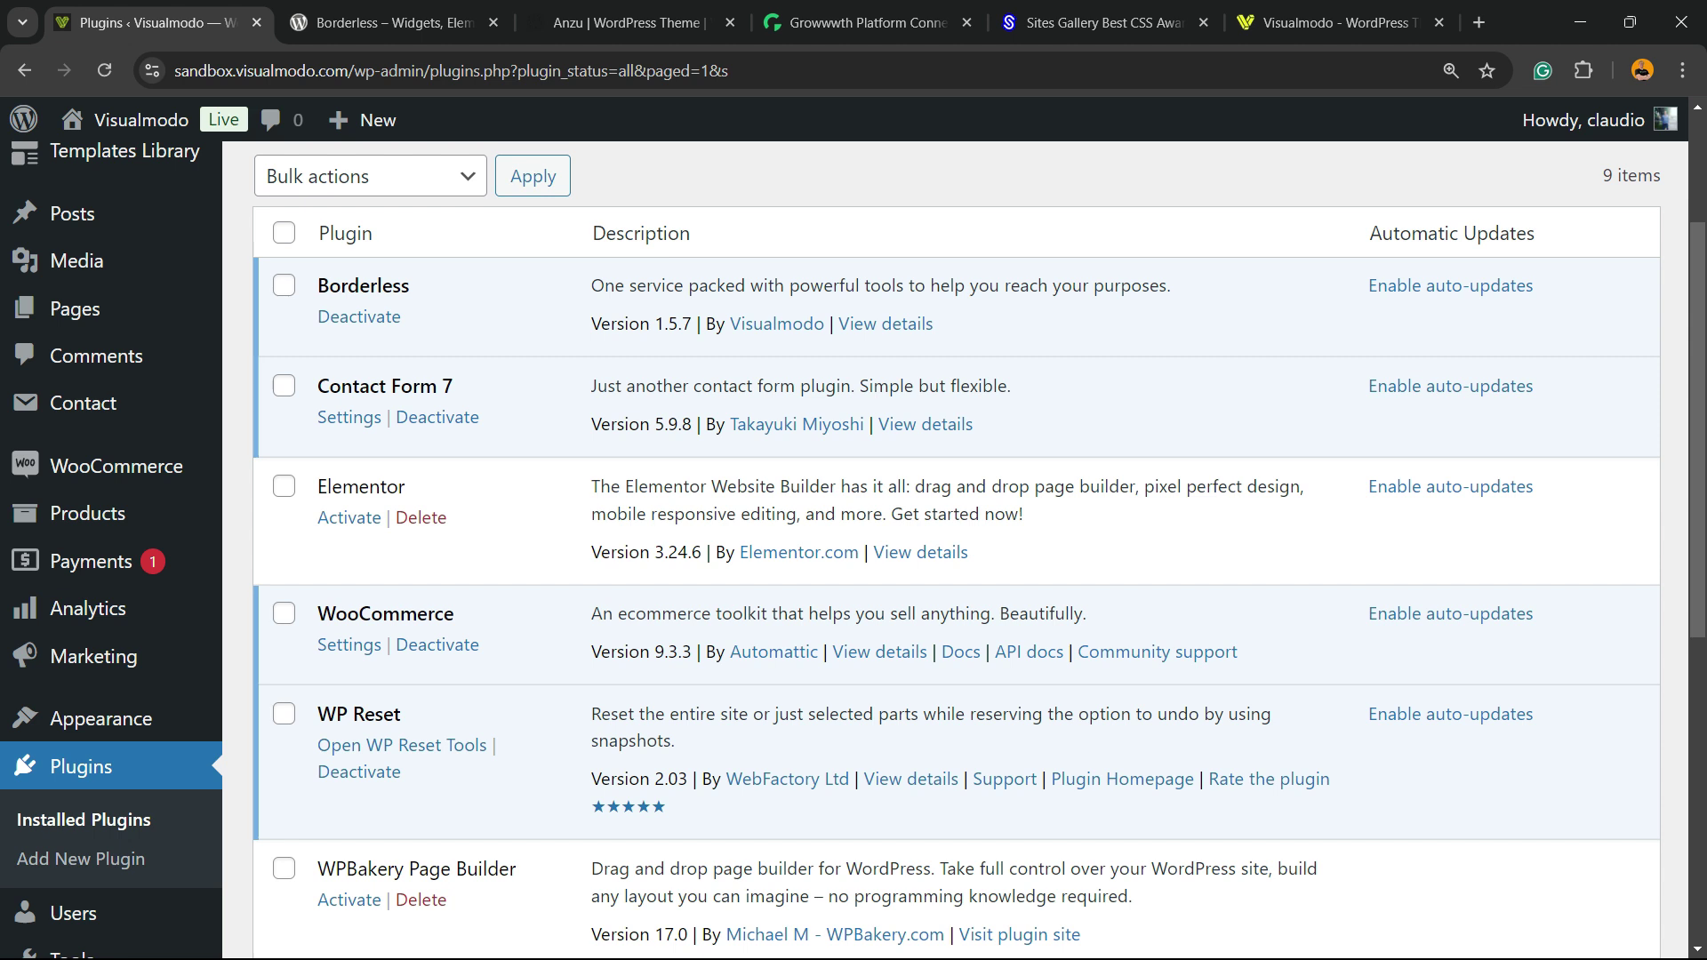
scroll(956, 551, "down", 4)
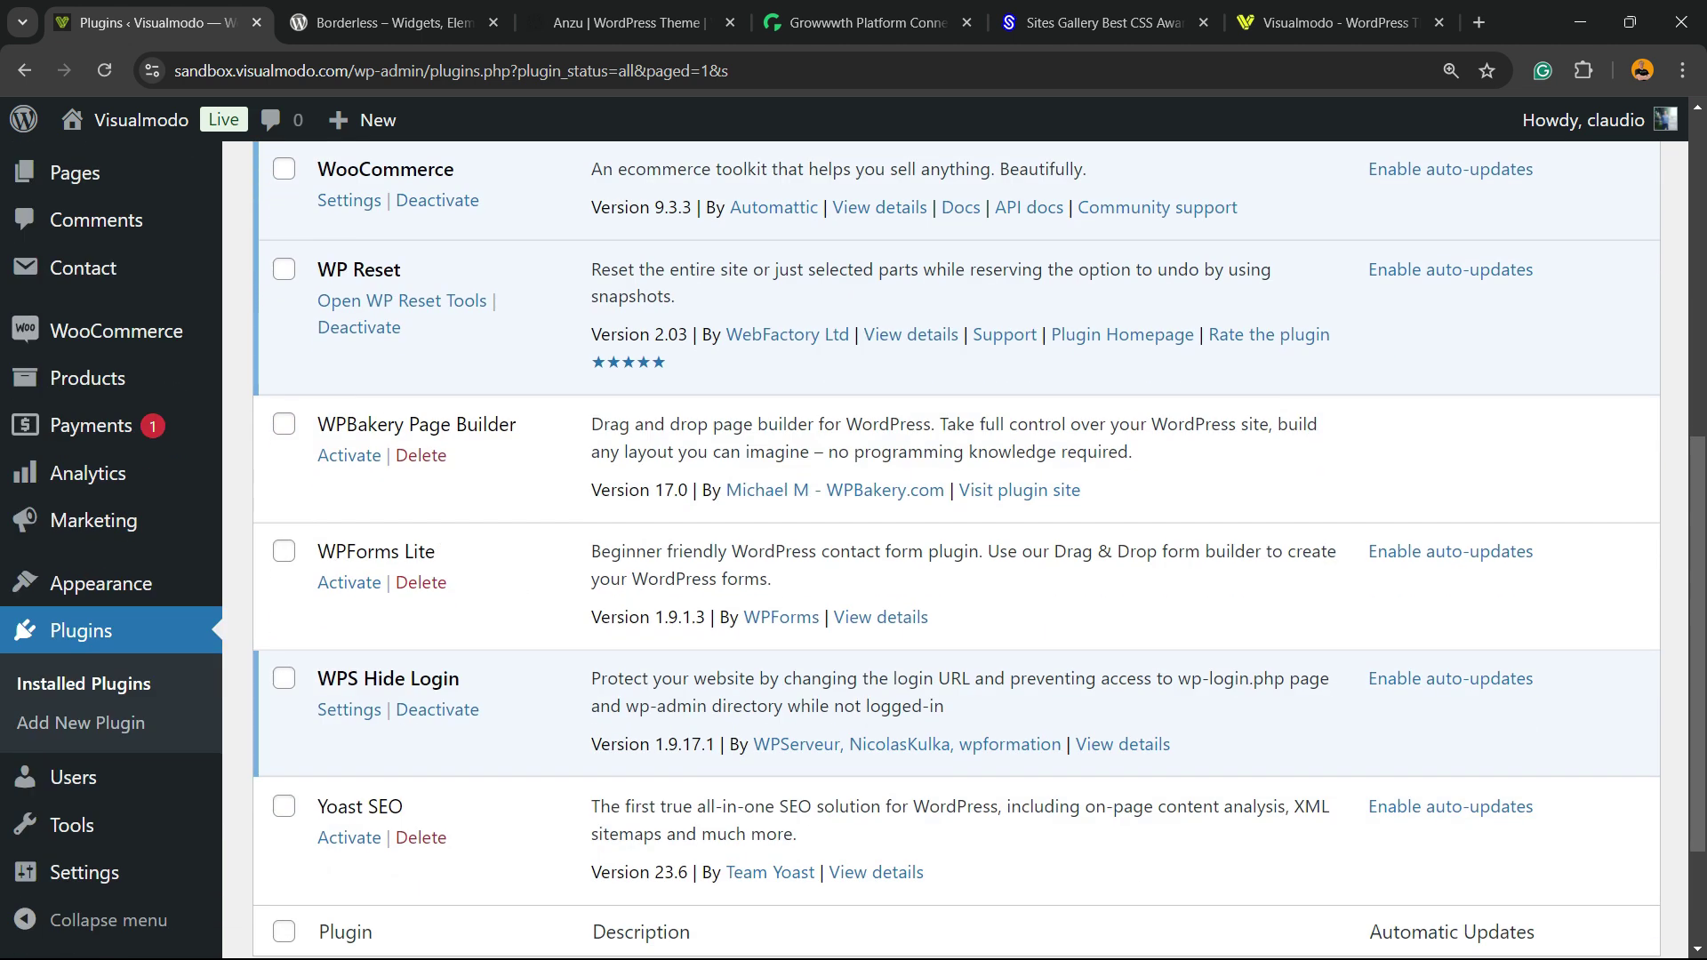
triple_click(387, 678)
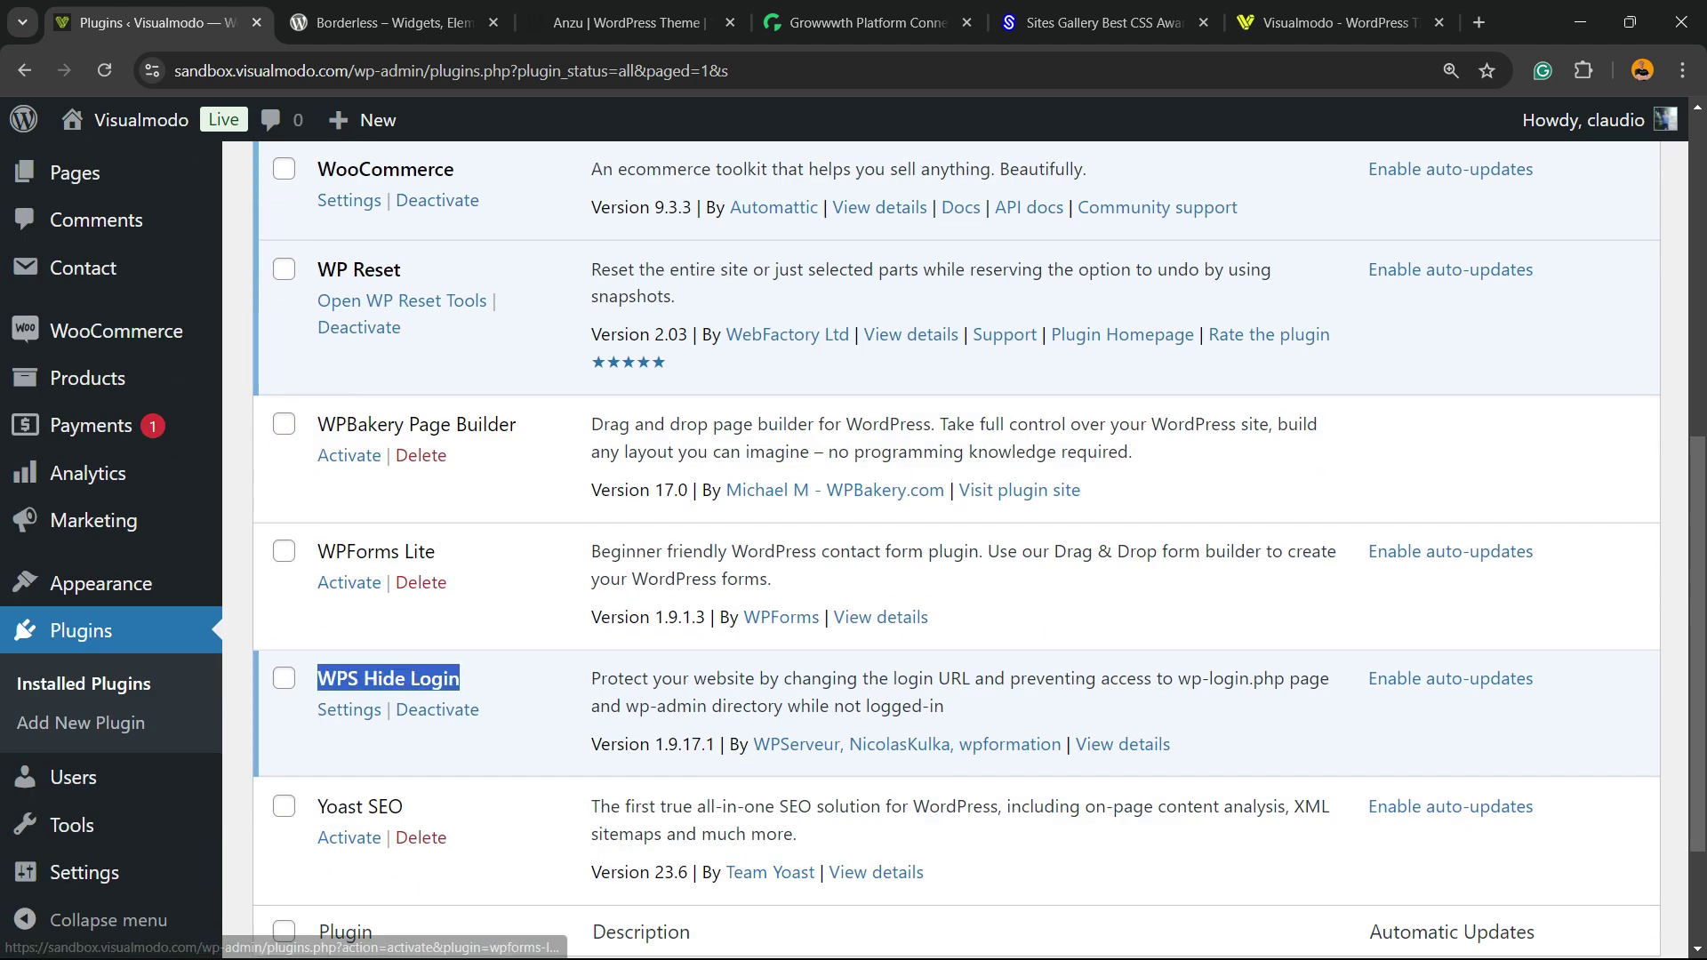
scroll(125, 120, "up", 6)
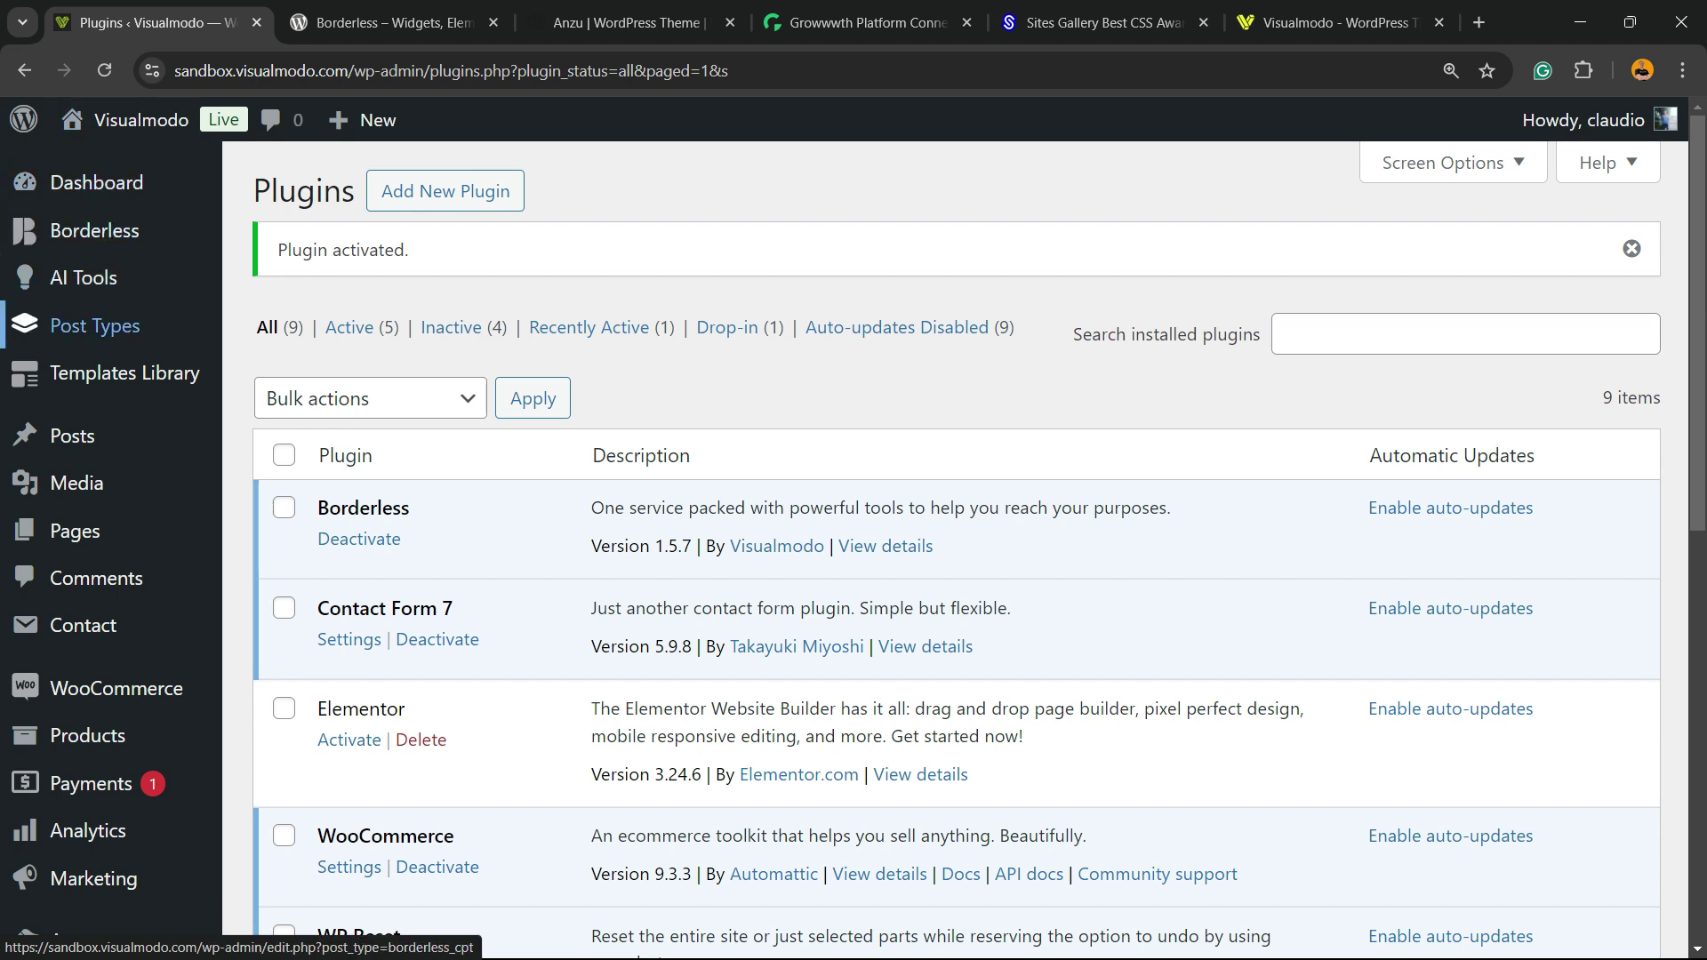
scroll(98, 338, "down", 6)
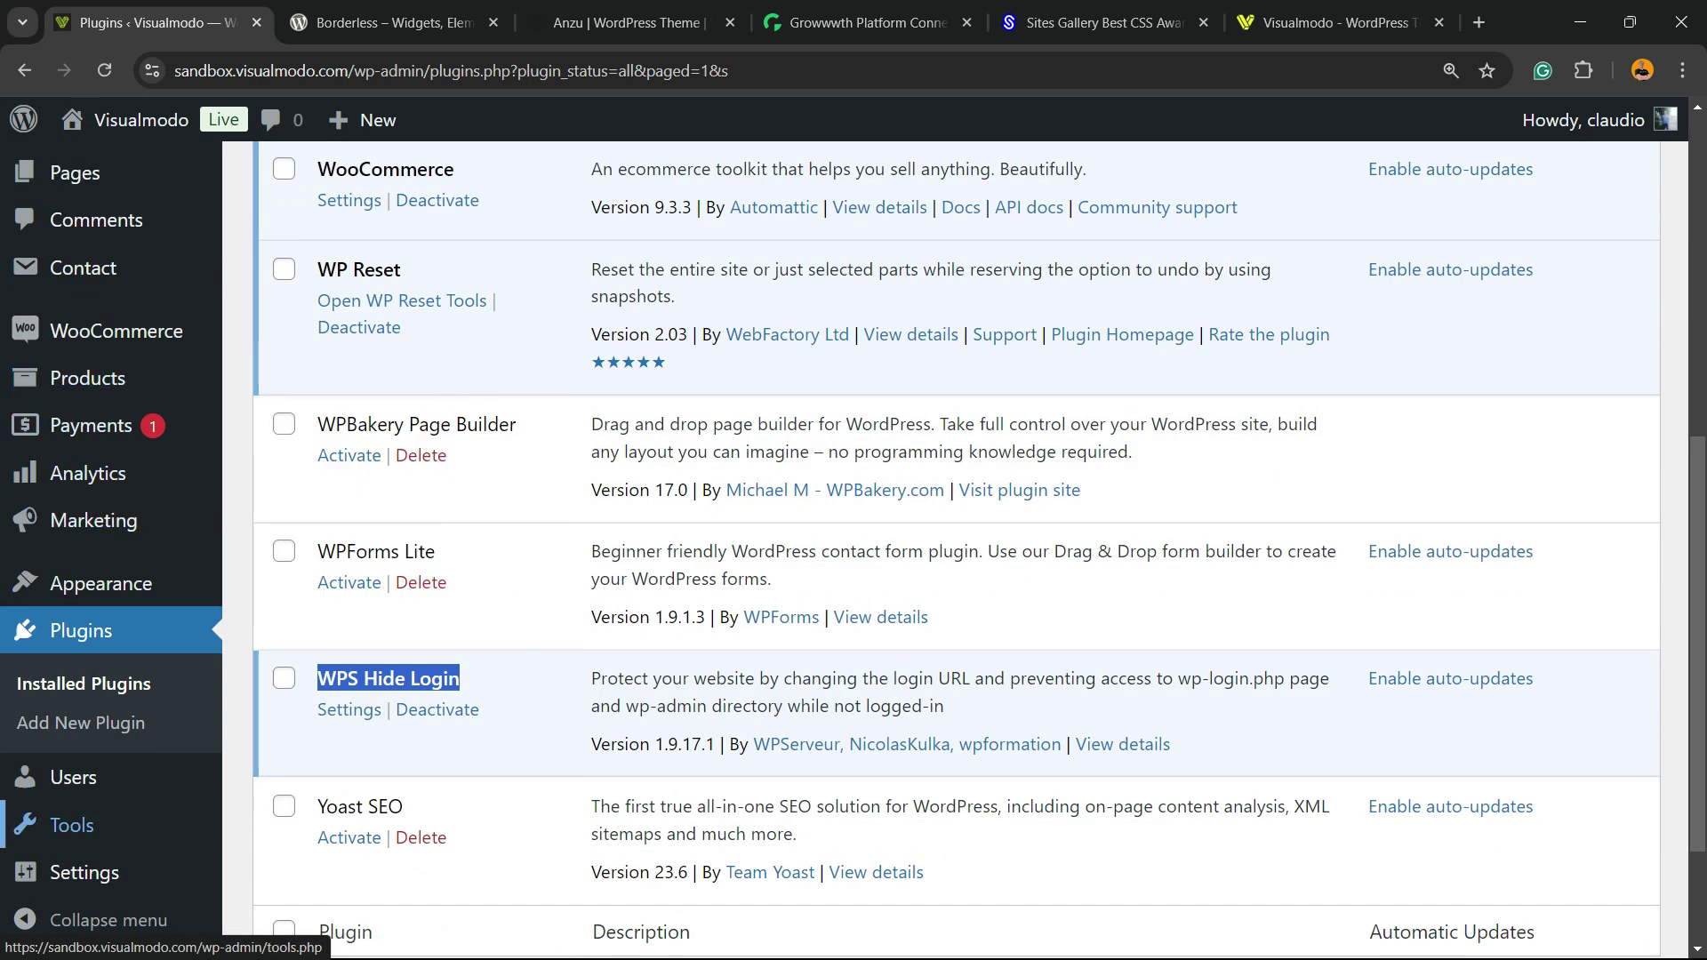
mouse_move(84, 873)
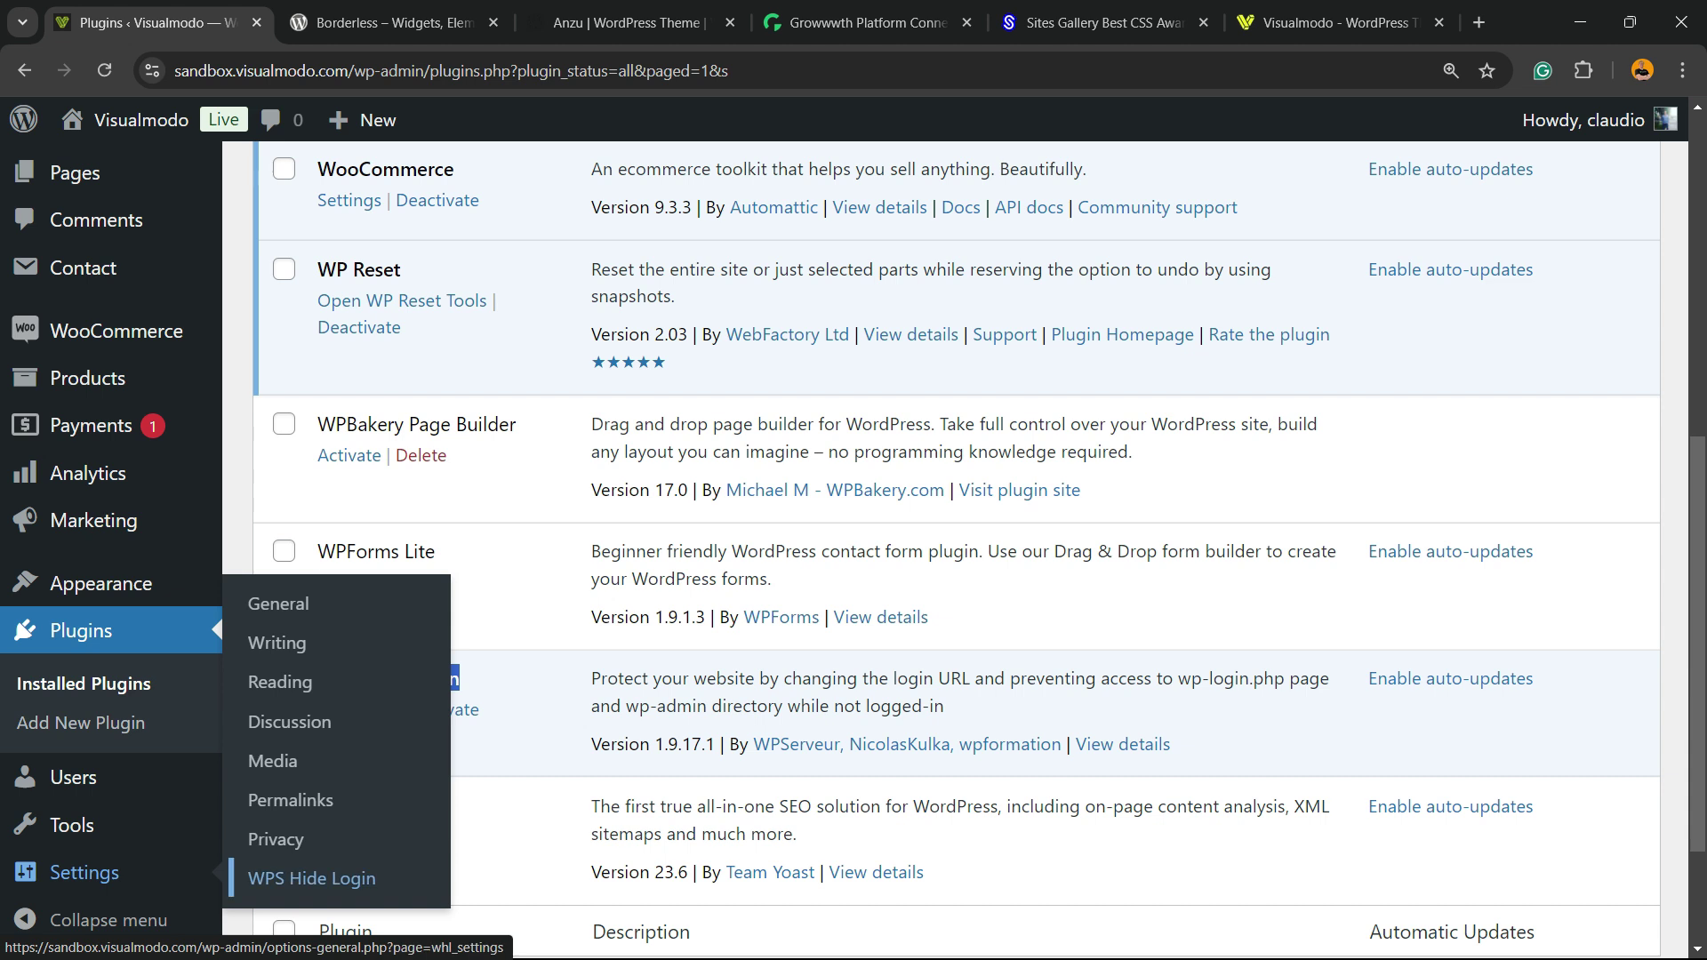
left_click(311, 879)
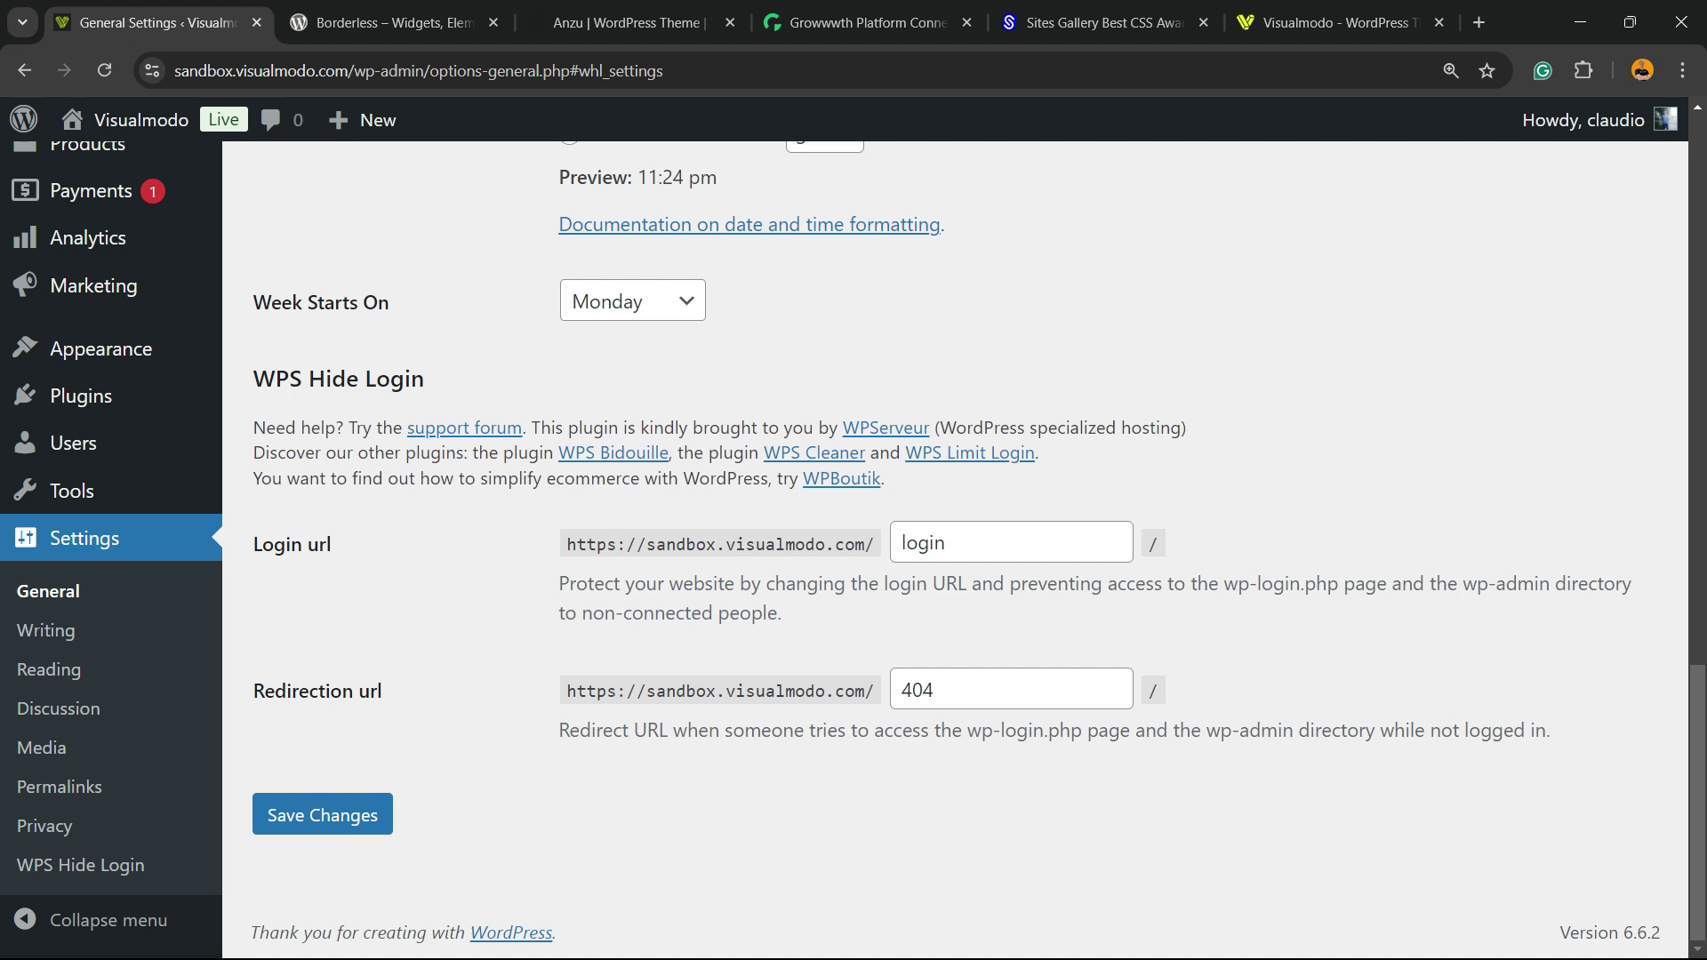
Step: Set the redirection URL in the WPS Hide Login settings to 404
left_click_drag(398, 70, 481, 71)
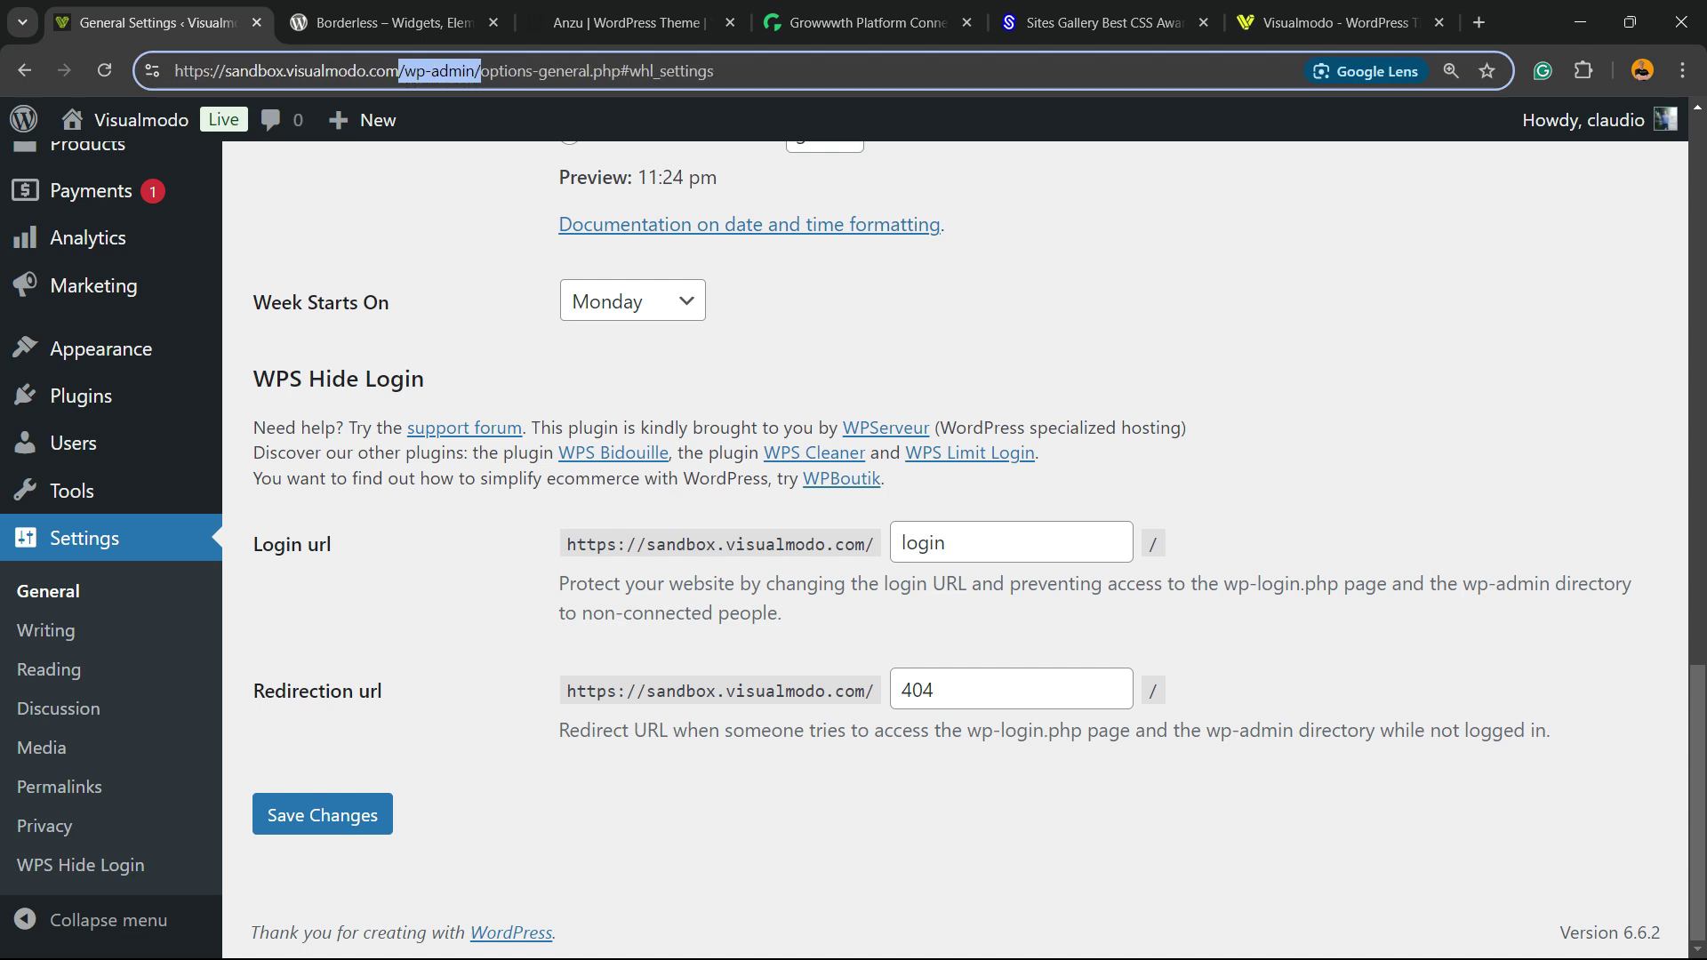
double_click(916, 690)
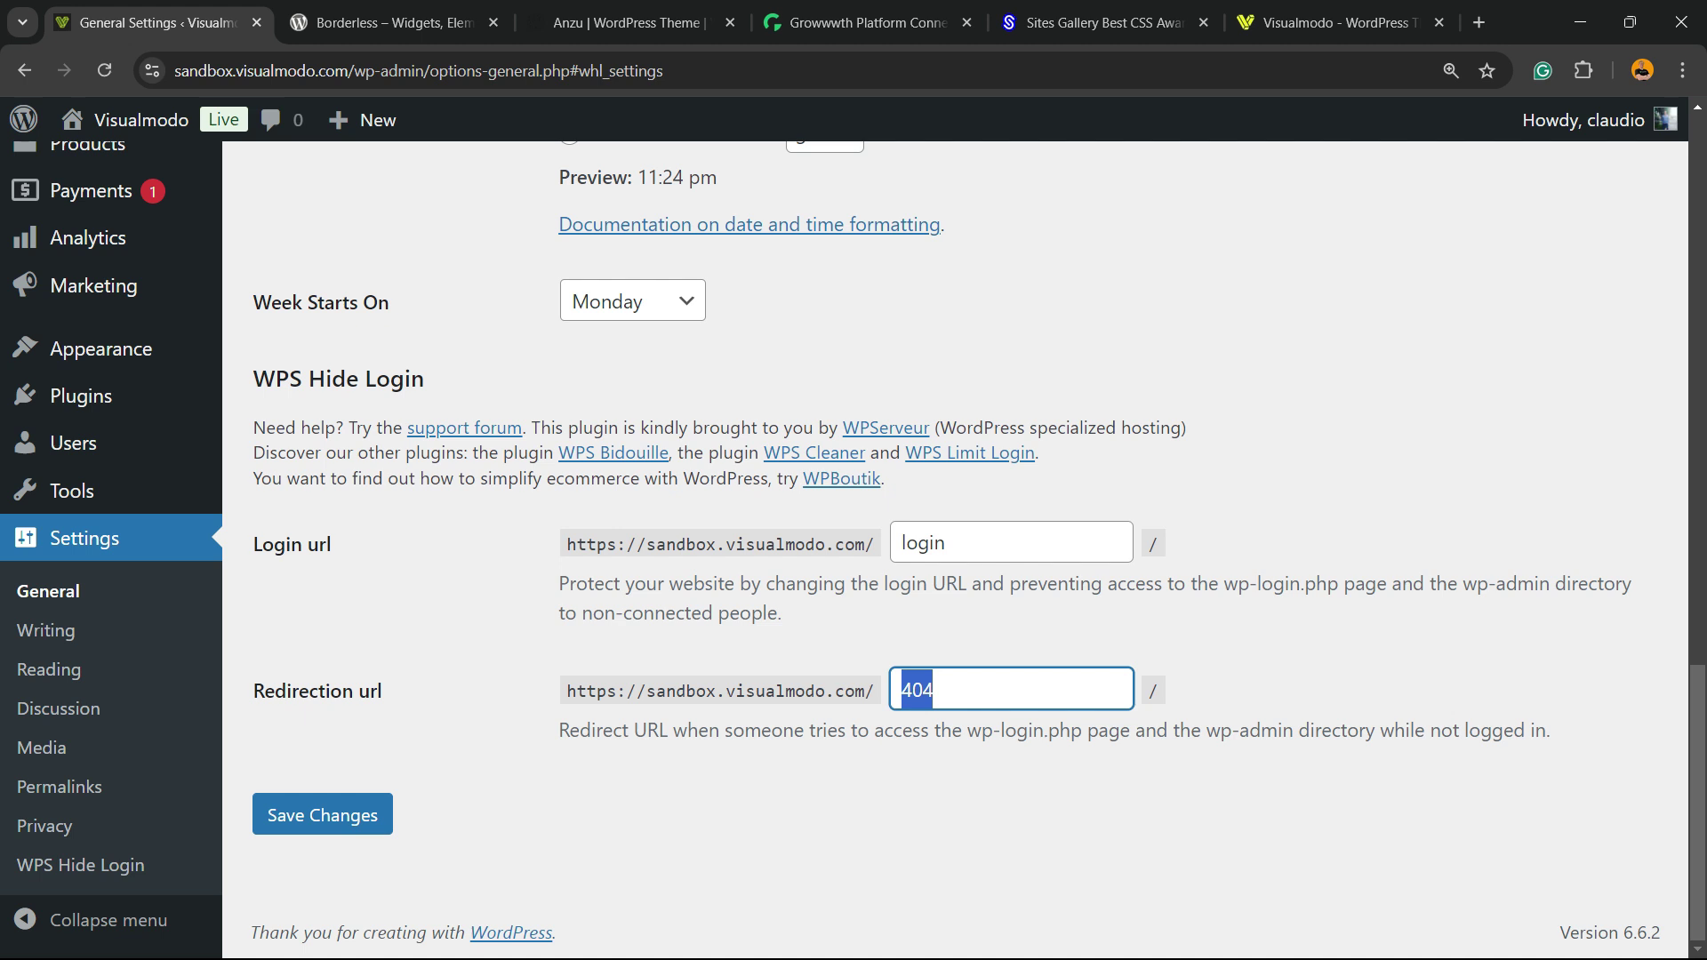
type("404")
key("ctrl+a")
type("404")
key("ctrl+a")
type("404")
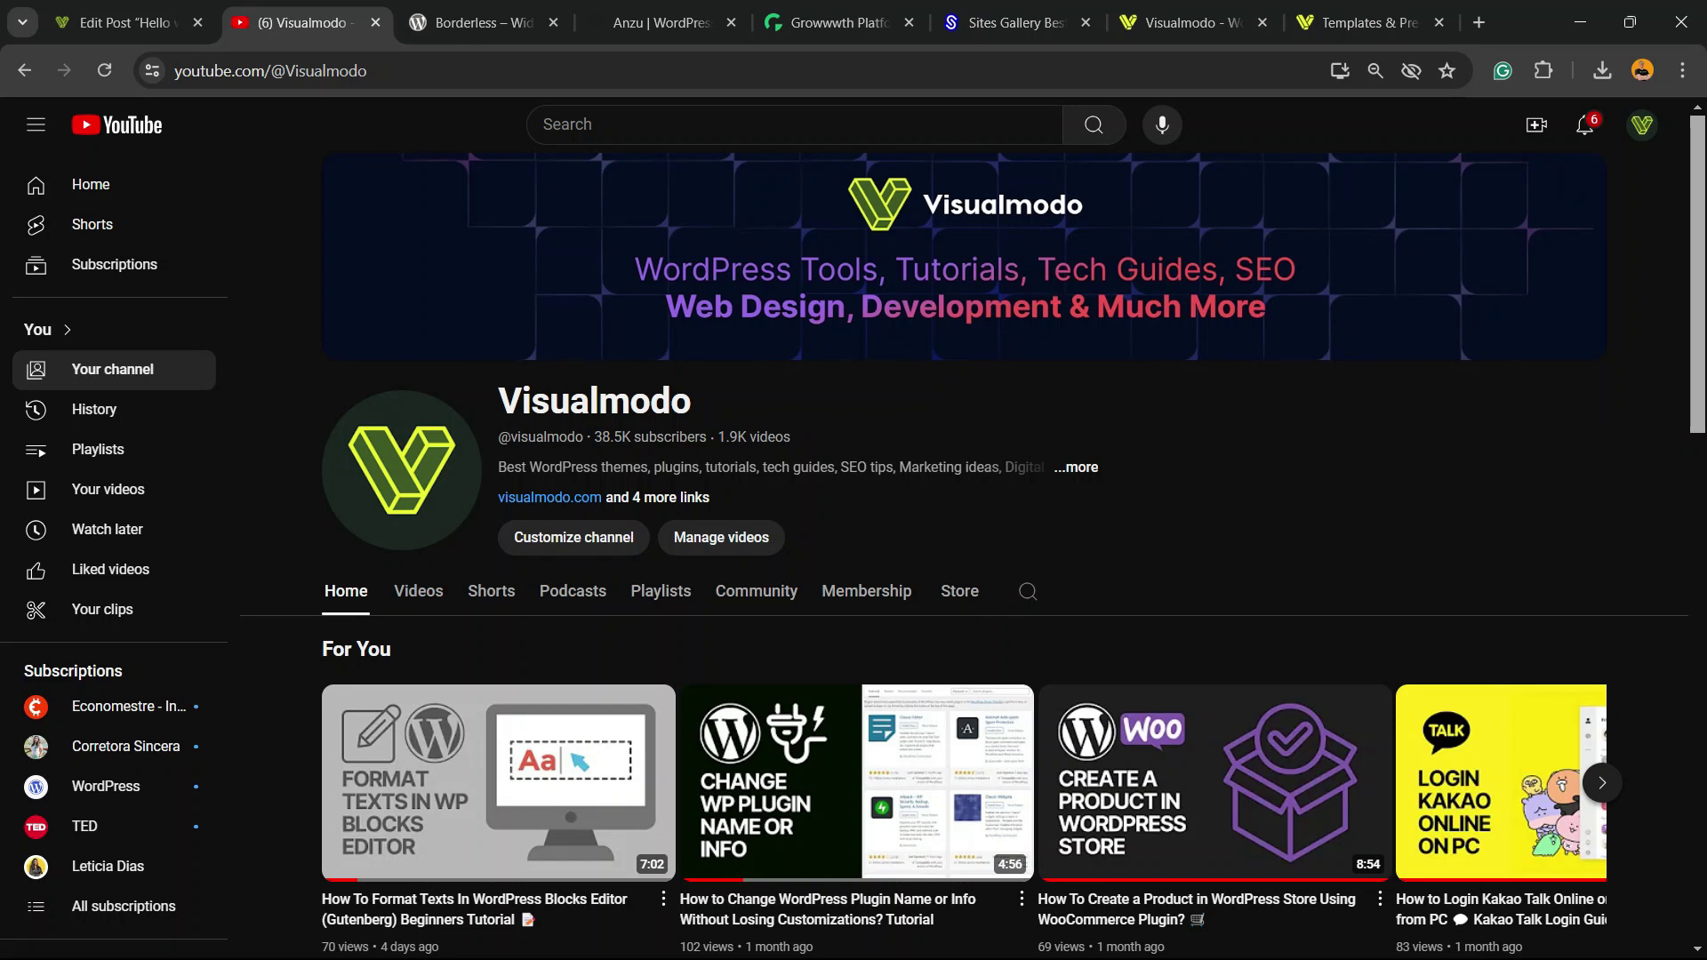
Step: Look over the Borderless plugin page and the Anzu theme page on WordPress.org
left_click(471, 23)
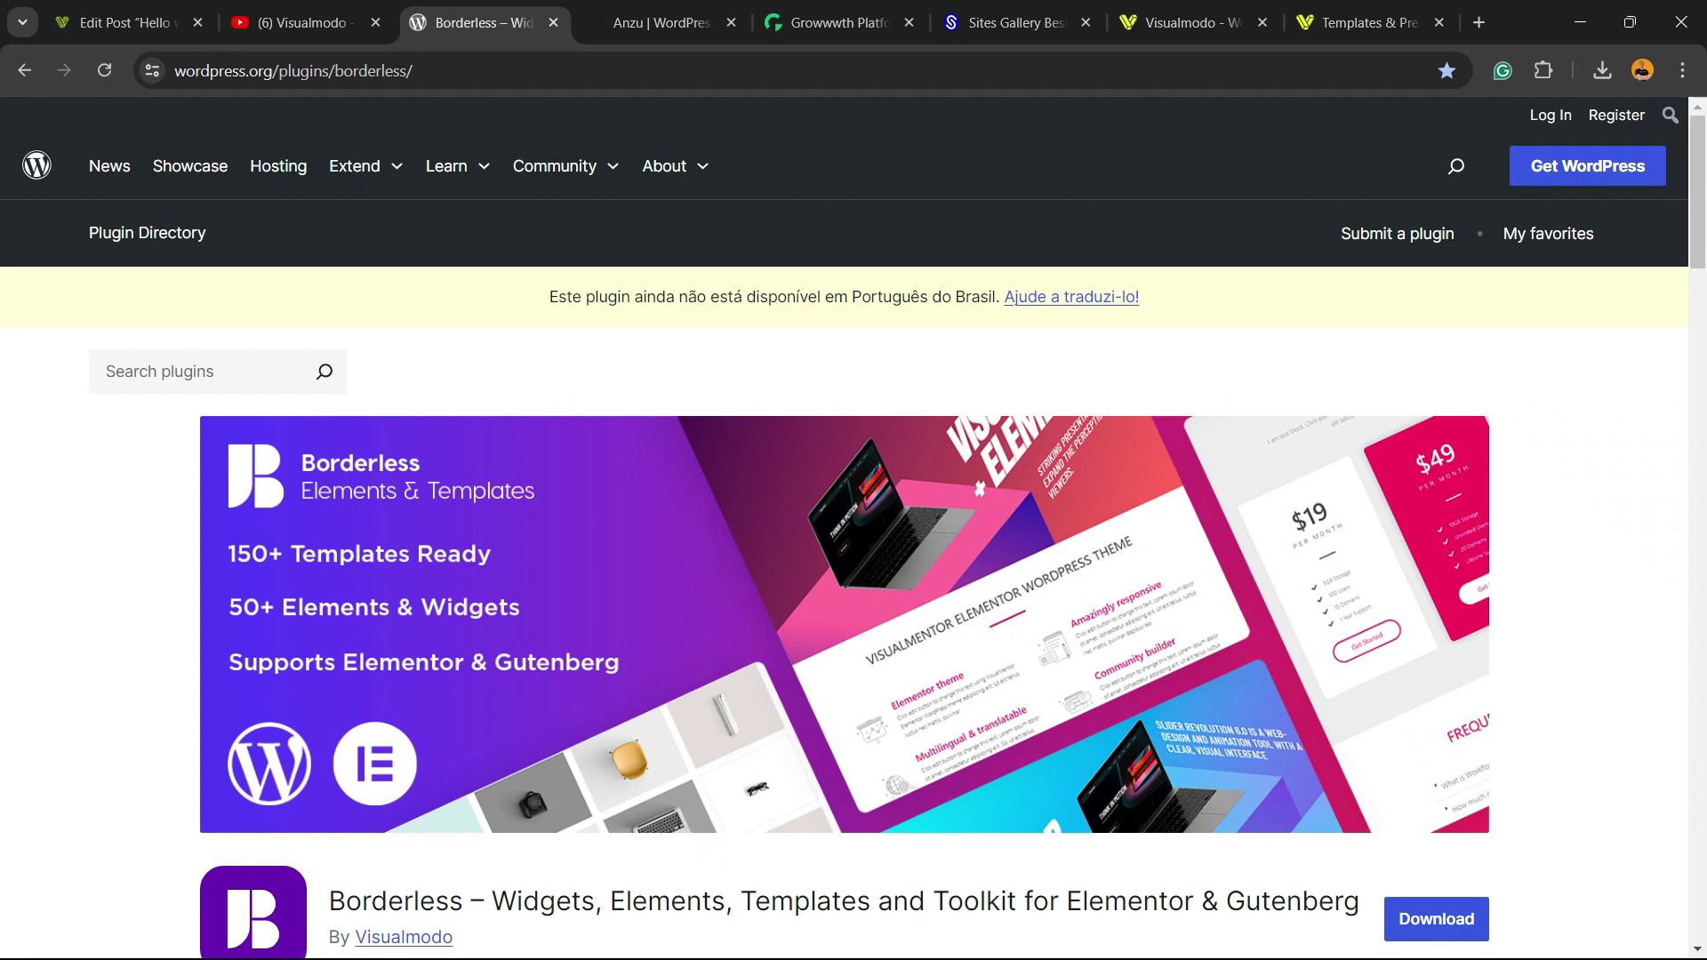
scroll(844, 534, "down", 2)
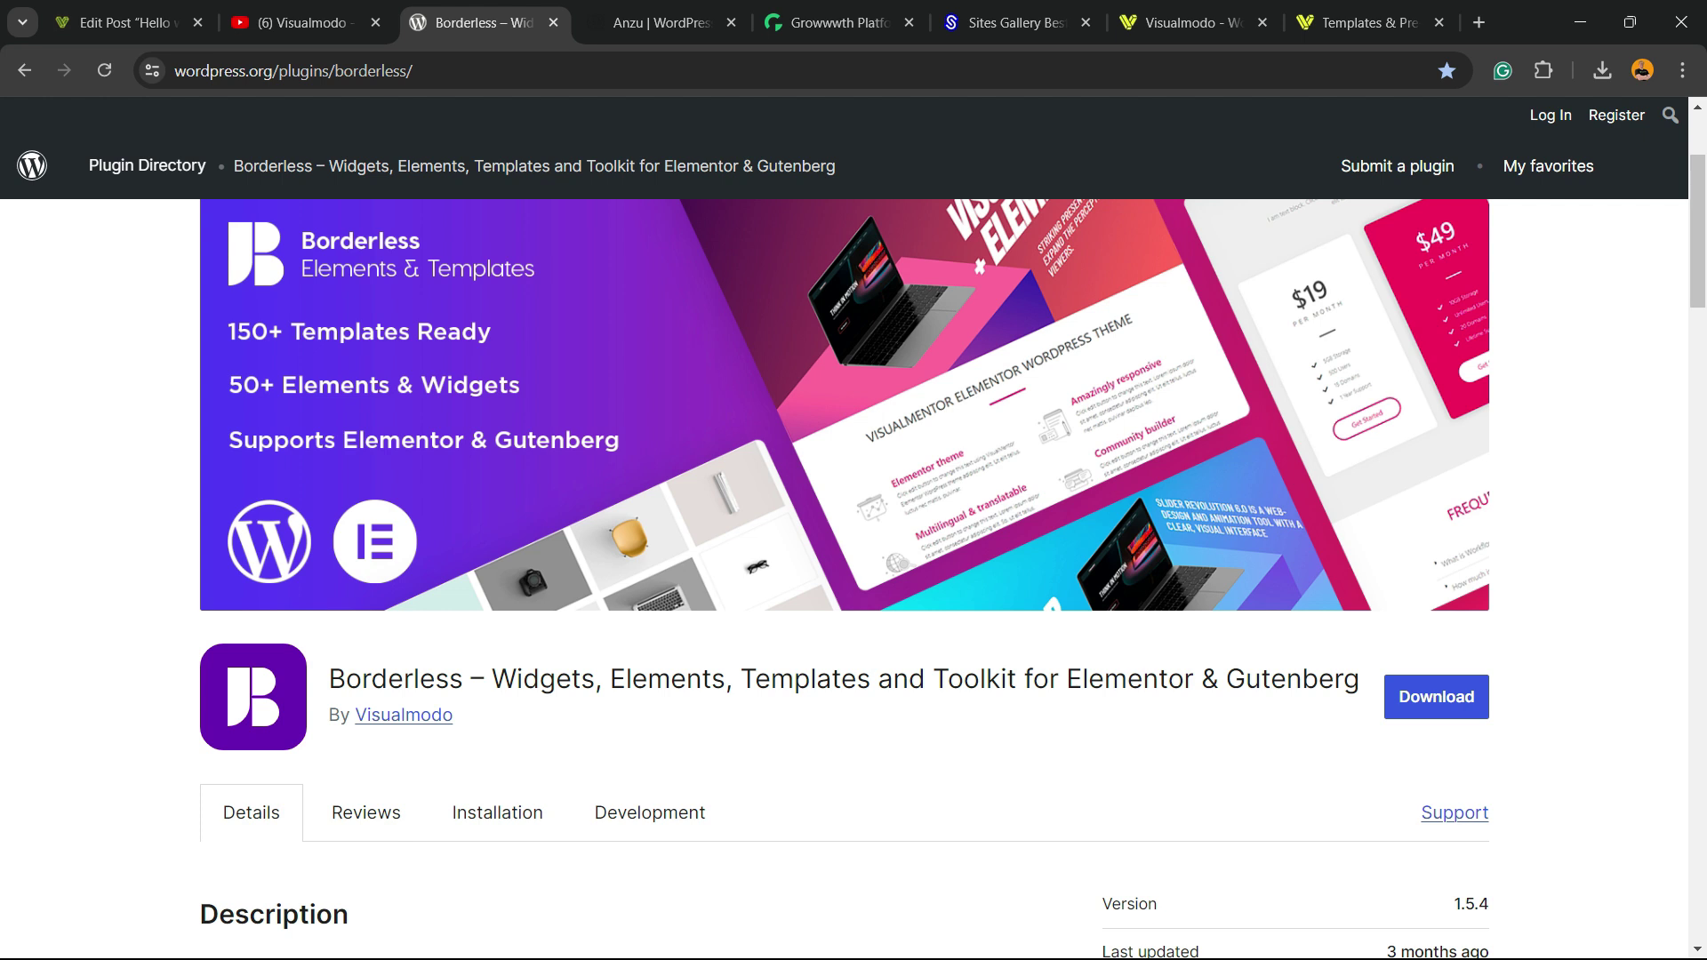
scroll(845, 533, "up", 2)
scroll(845, 533, "down", 2)
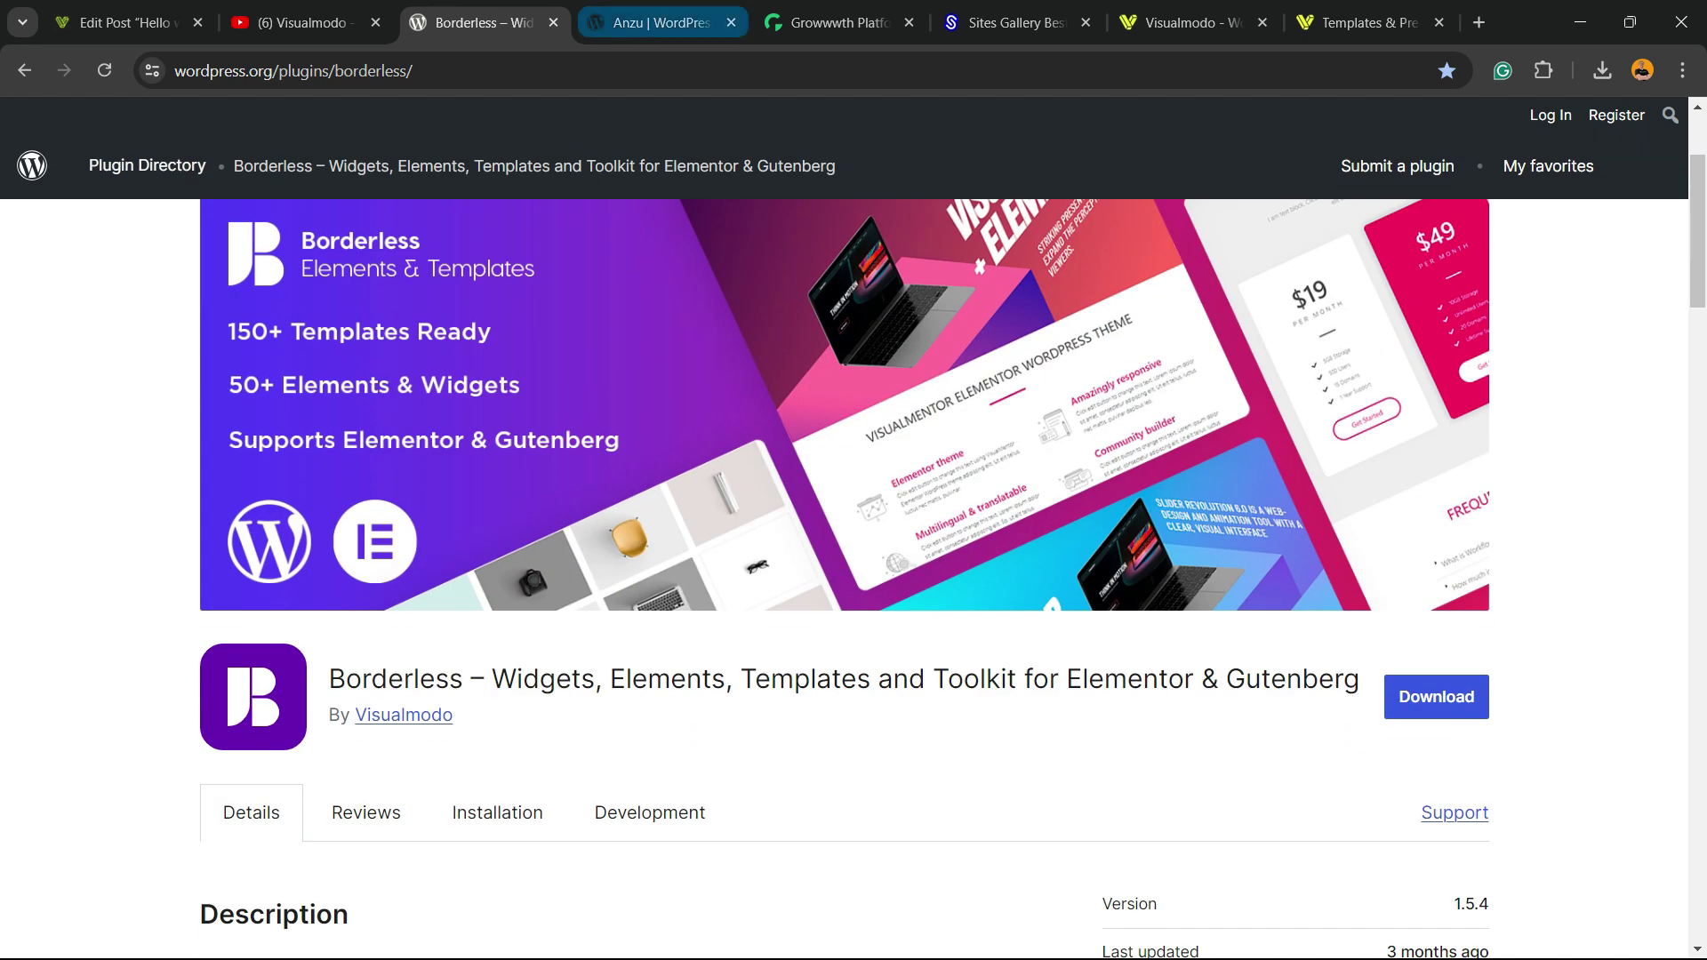
key("ctrl+Tab")
scroll(854, 534, "up", 10)
scroll(854, 534, "up", 3)
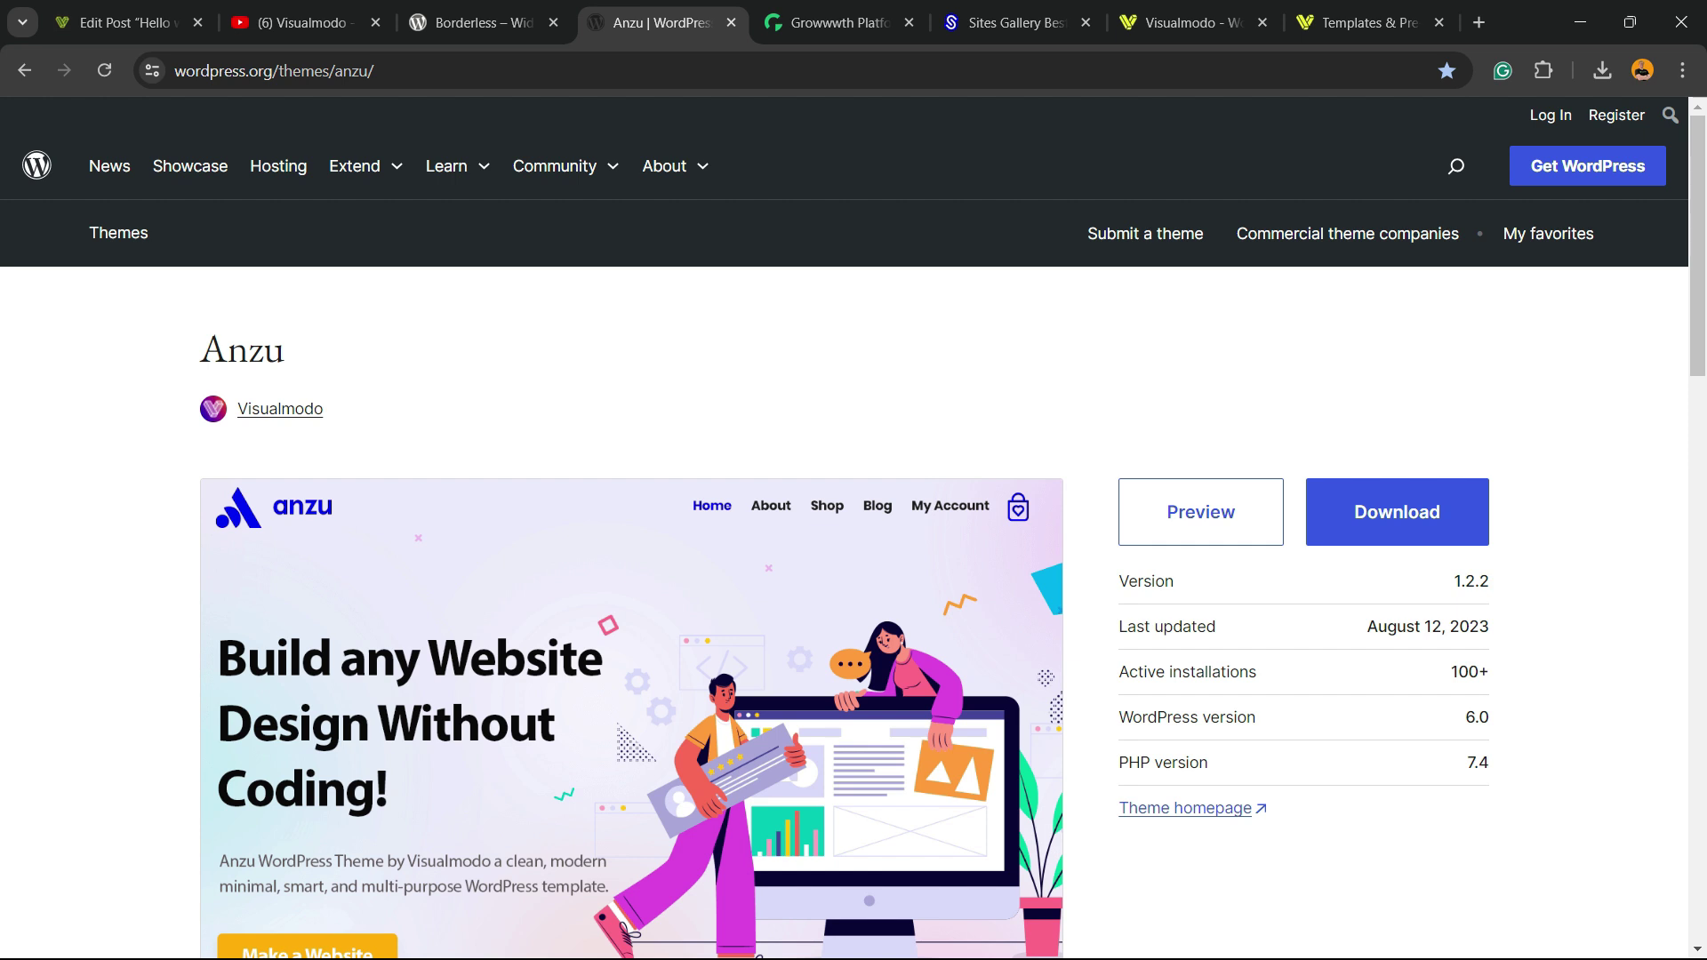
Step: Browse the website listings and their publishing prices on growwwth.net
key("ctrl+Tab")
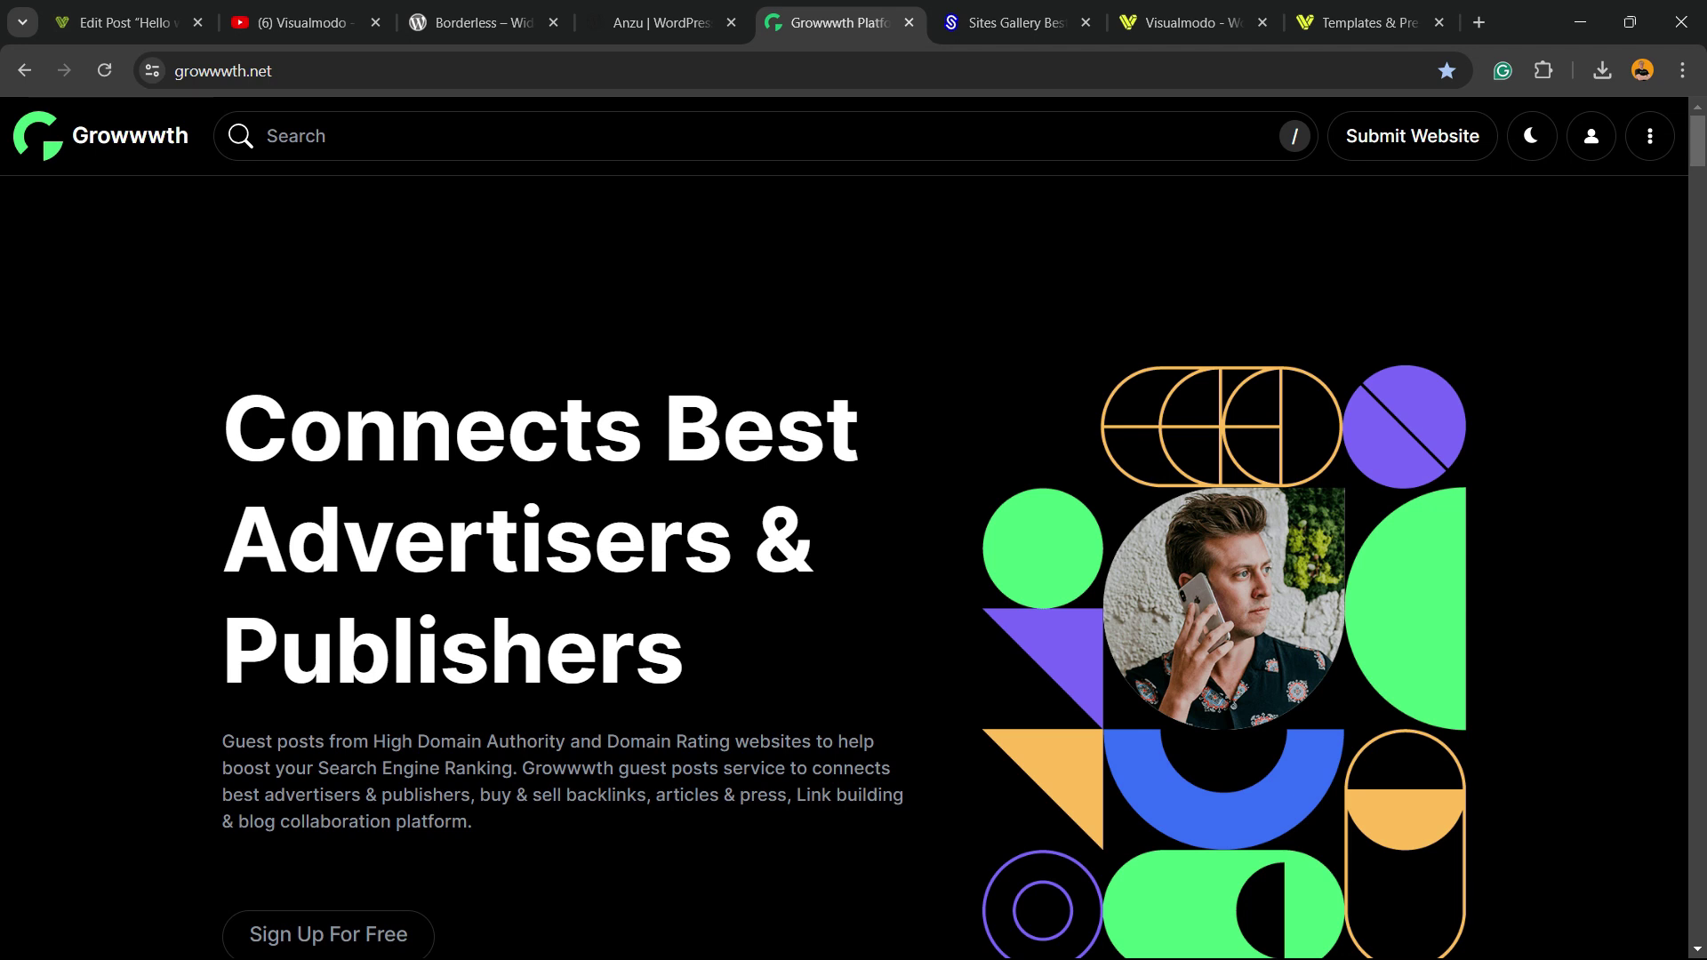
scroll(844, 570, "down", 15)
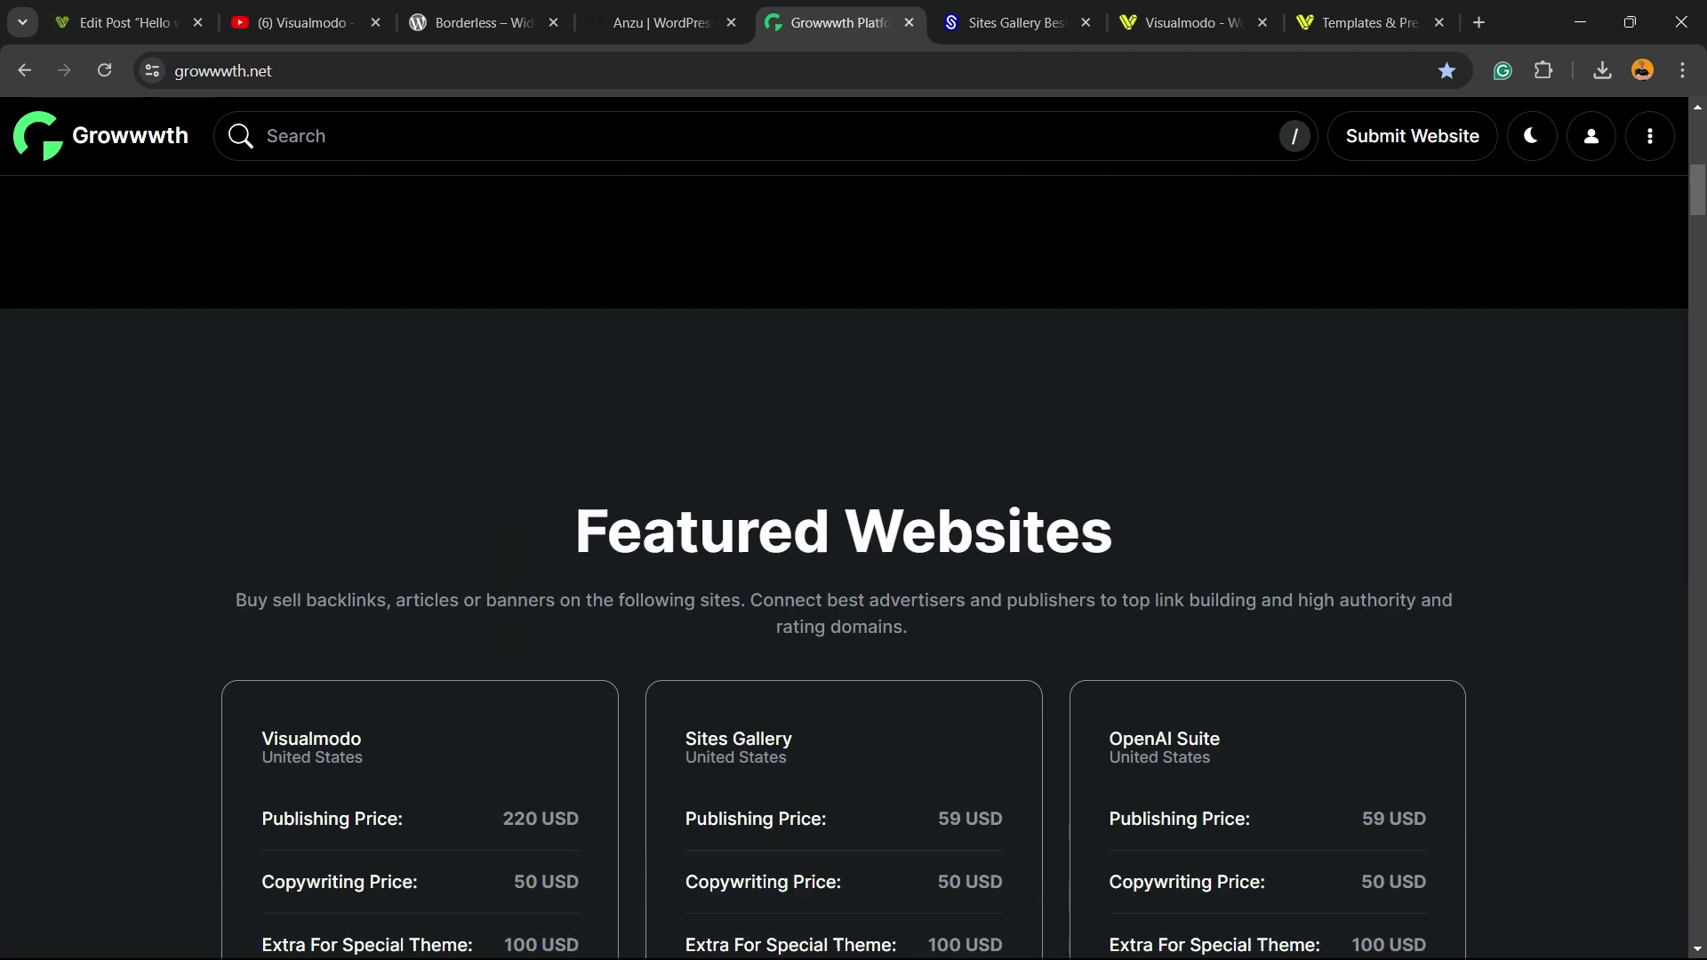
scroll(845, 569, "down", 13)
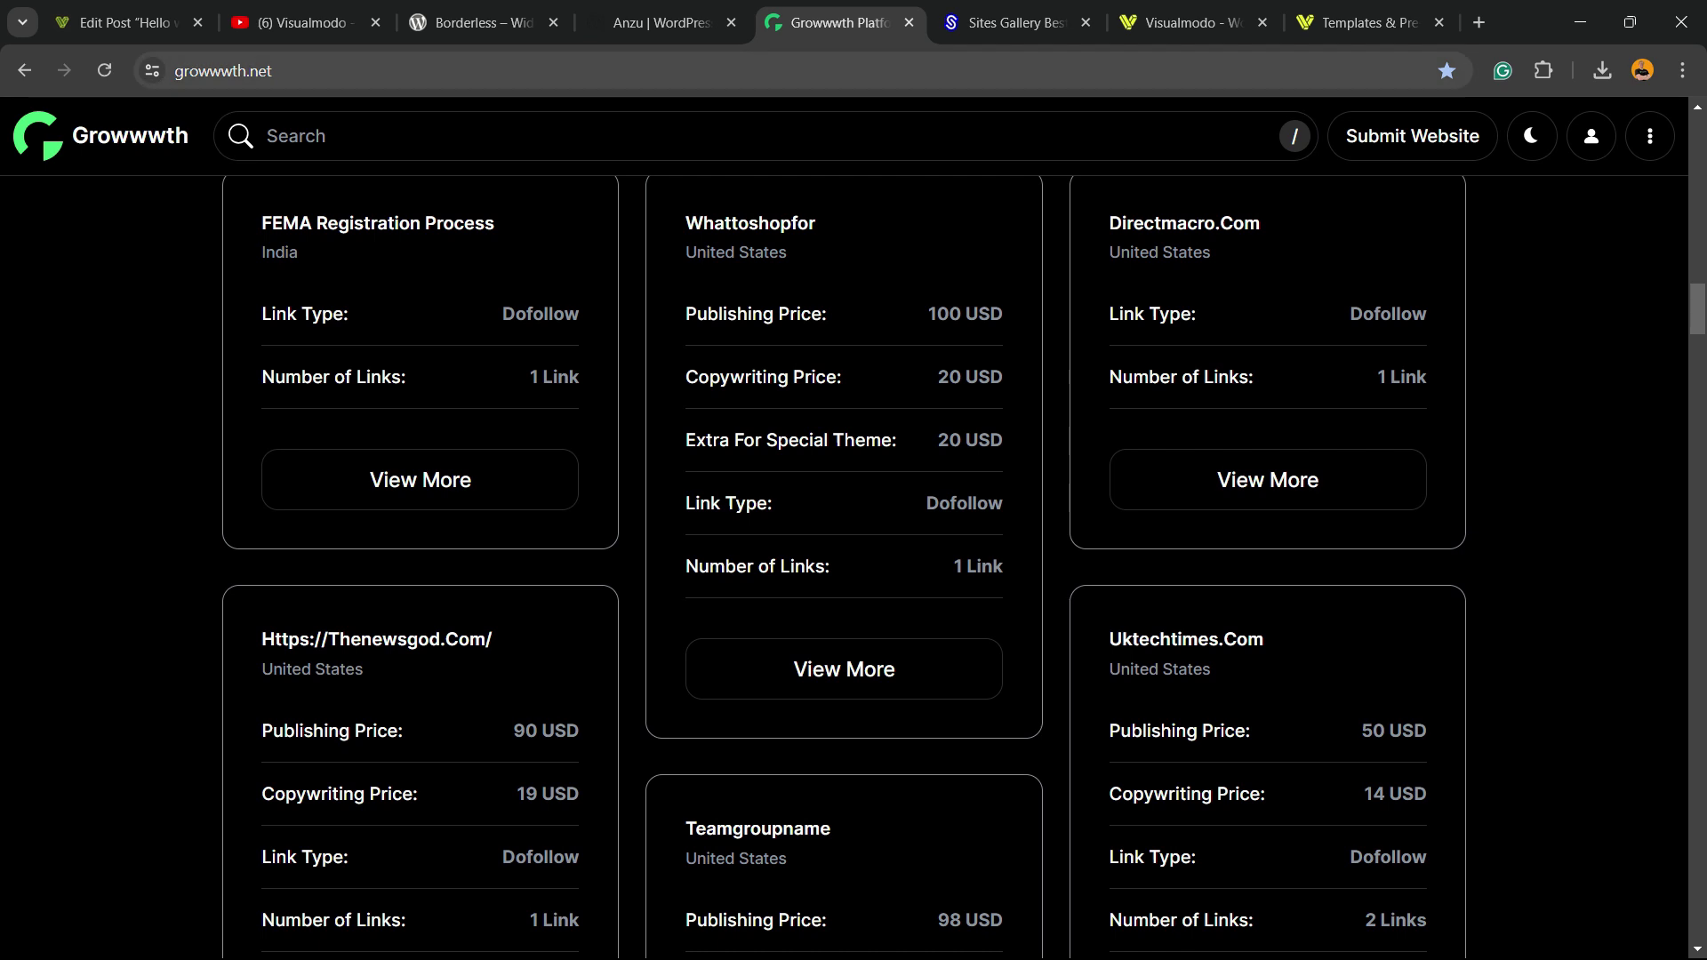
double_click(260, 71)
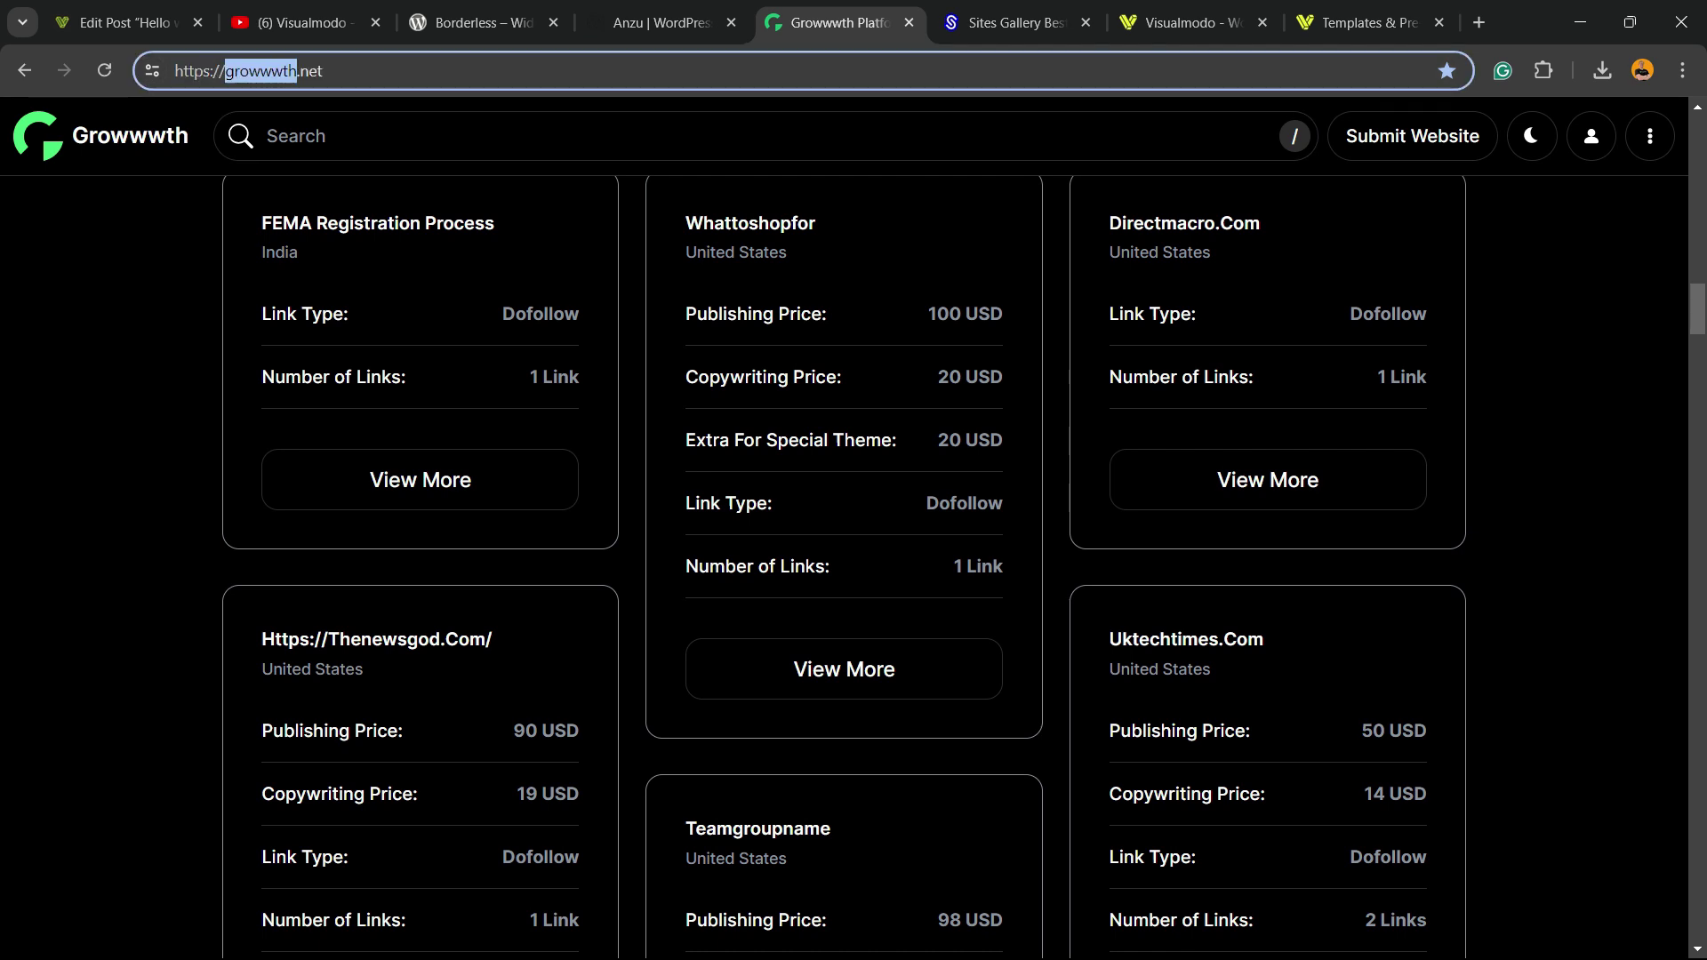
key("Escape")
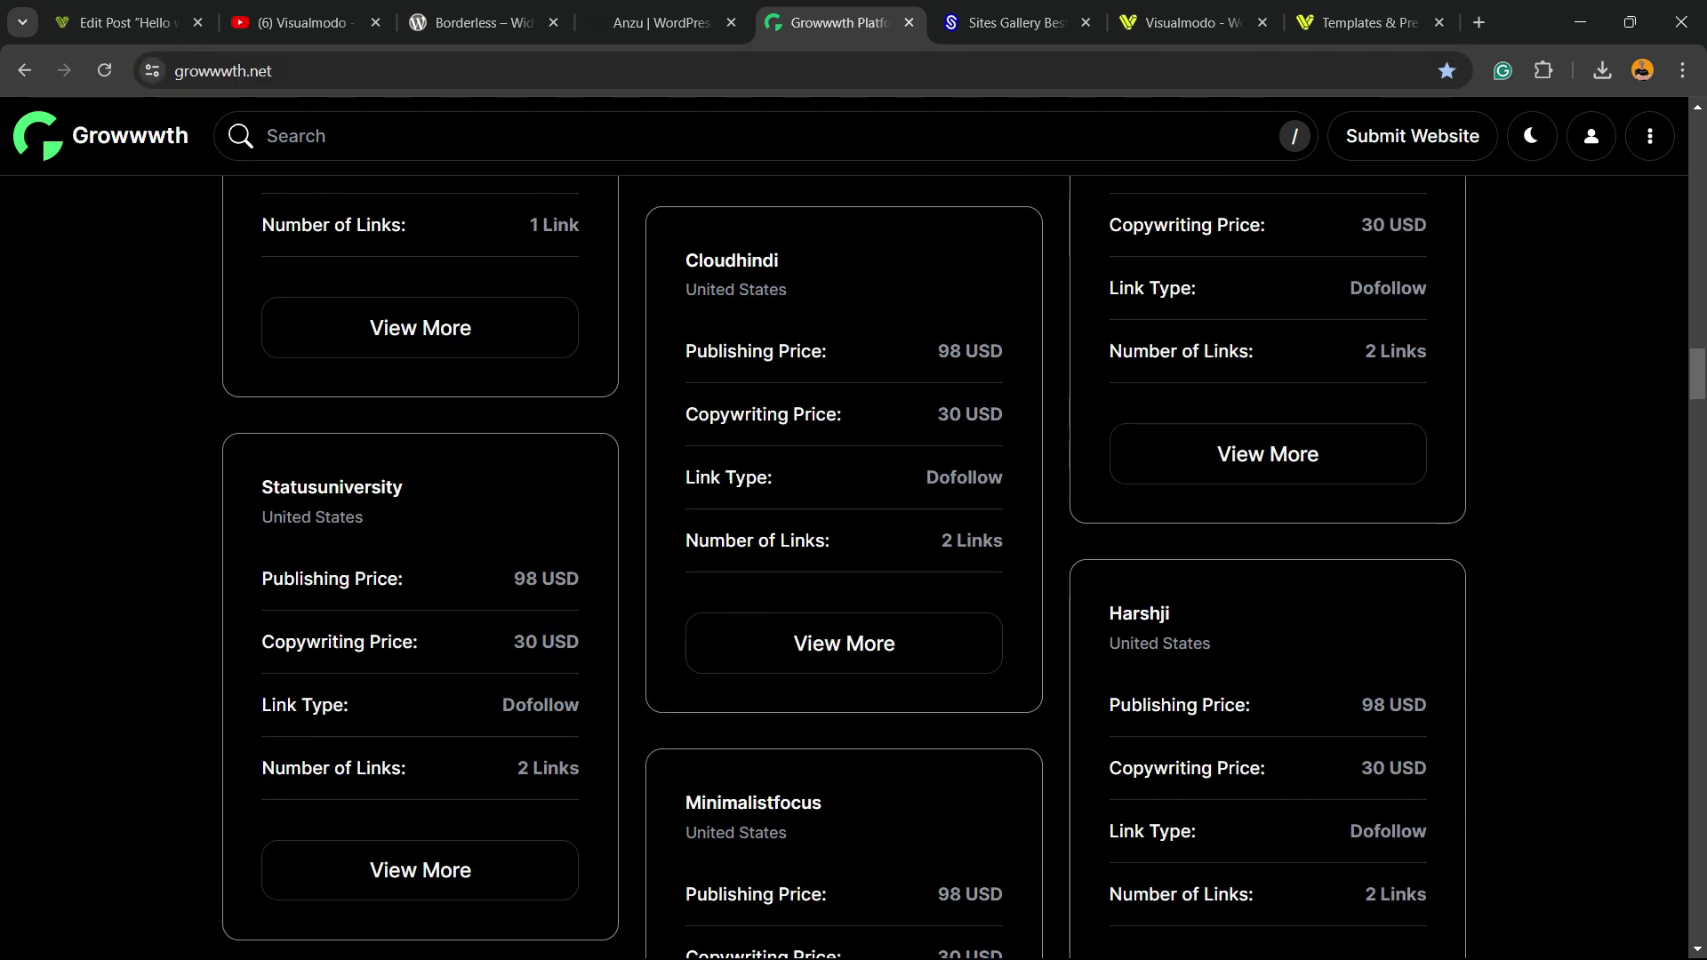
Step: Finish looking over the growwwth.net listings and browse the Site of the Day and website showcase on sites.gallery
scroll(844, 534, "down", 15)
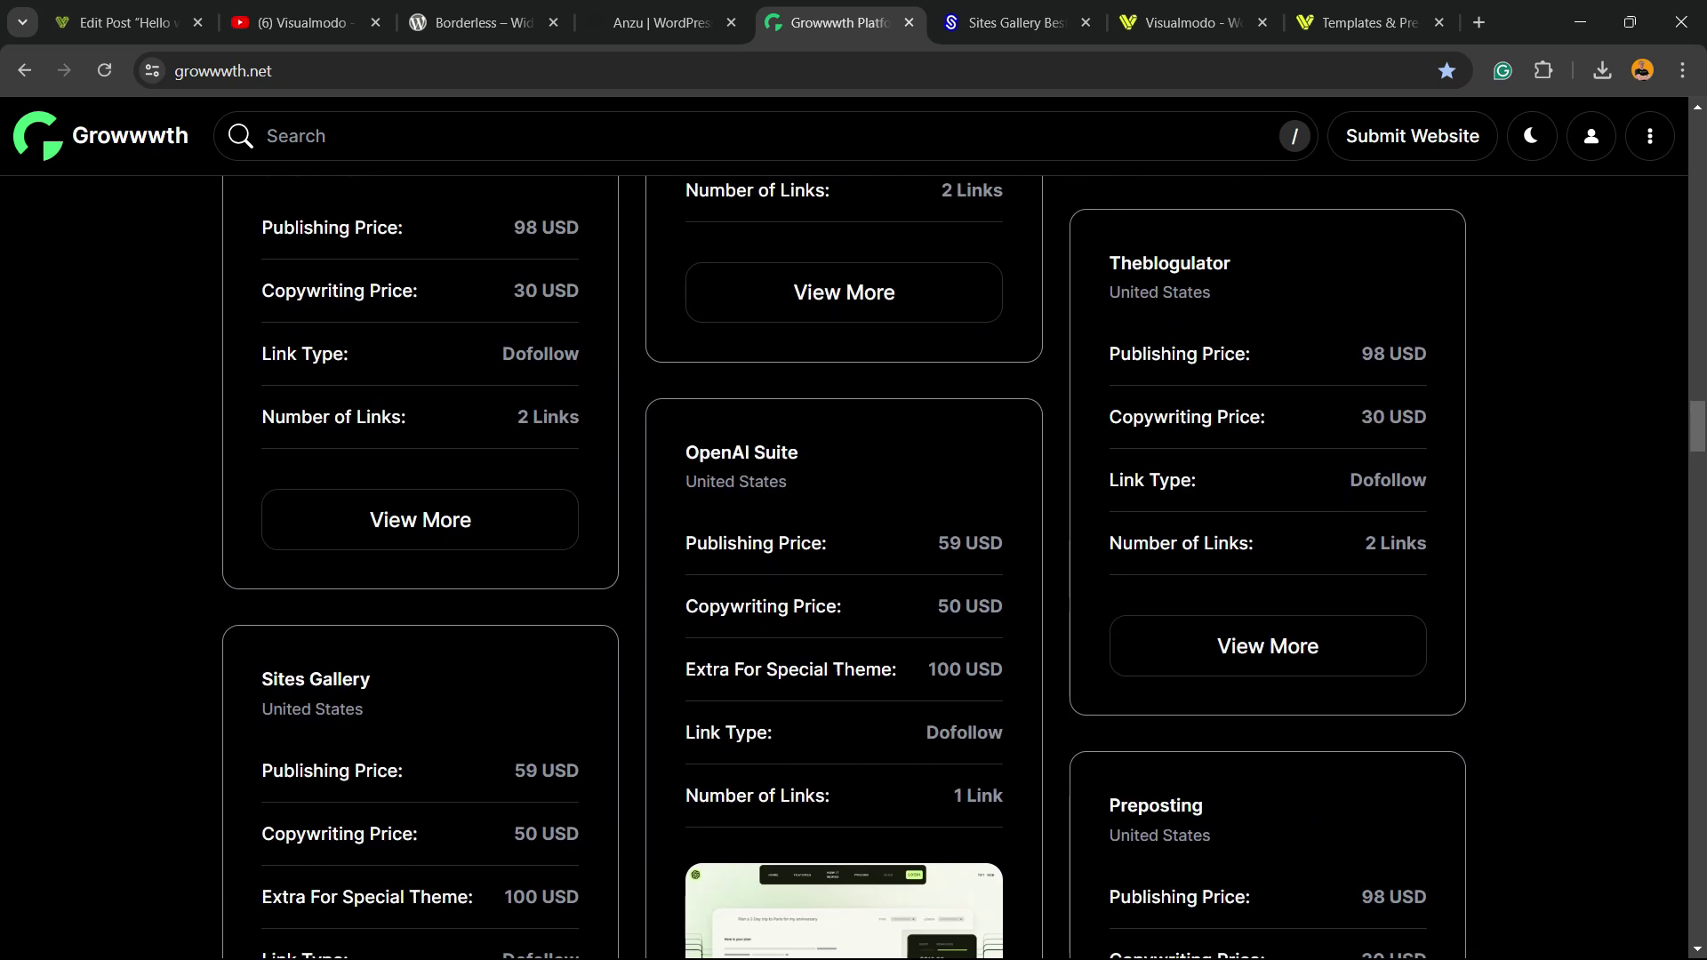
key("ctrl+Tab")
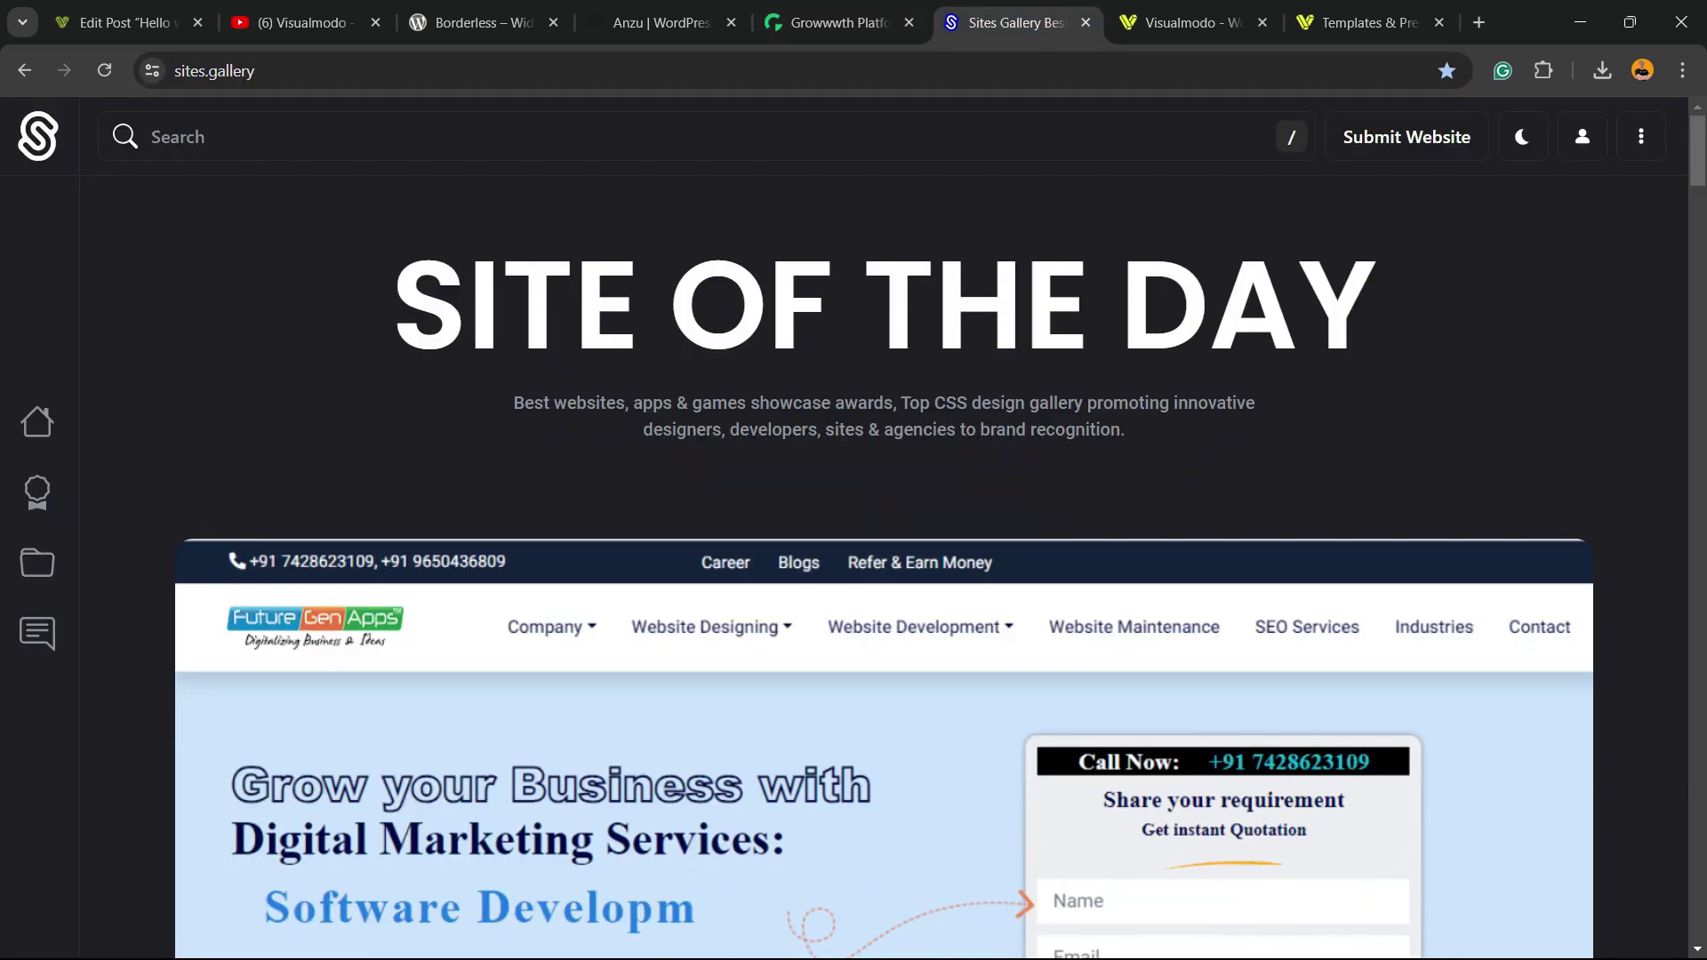
scroll(885, 569, "down", 10)
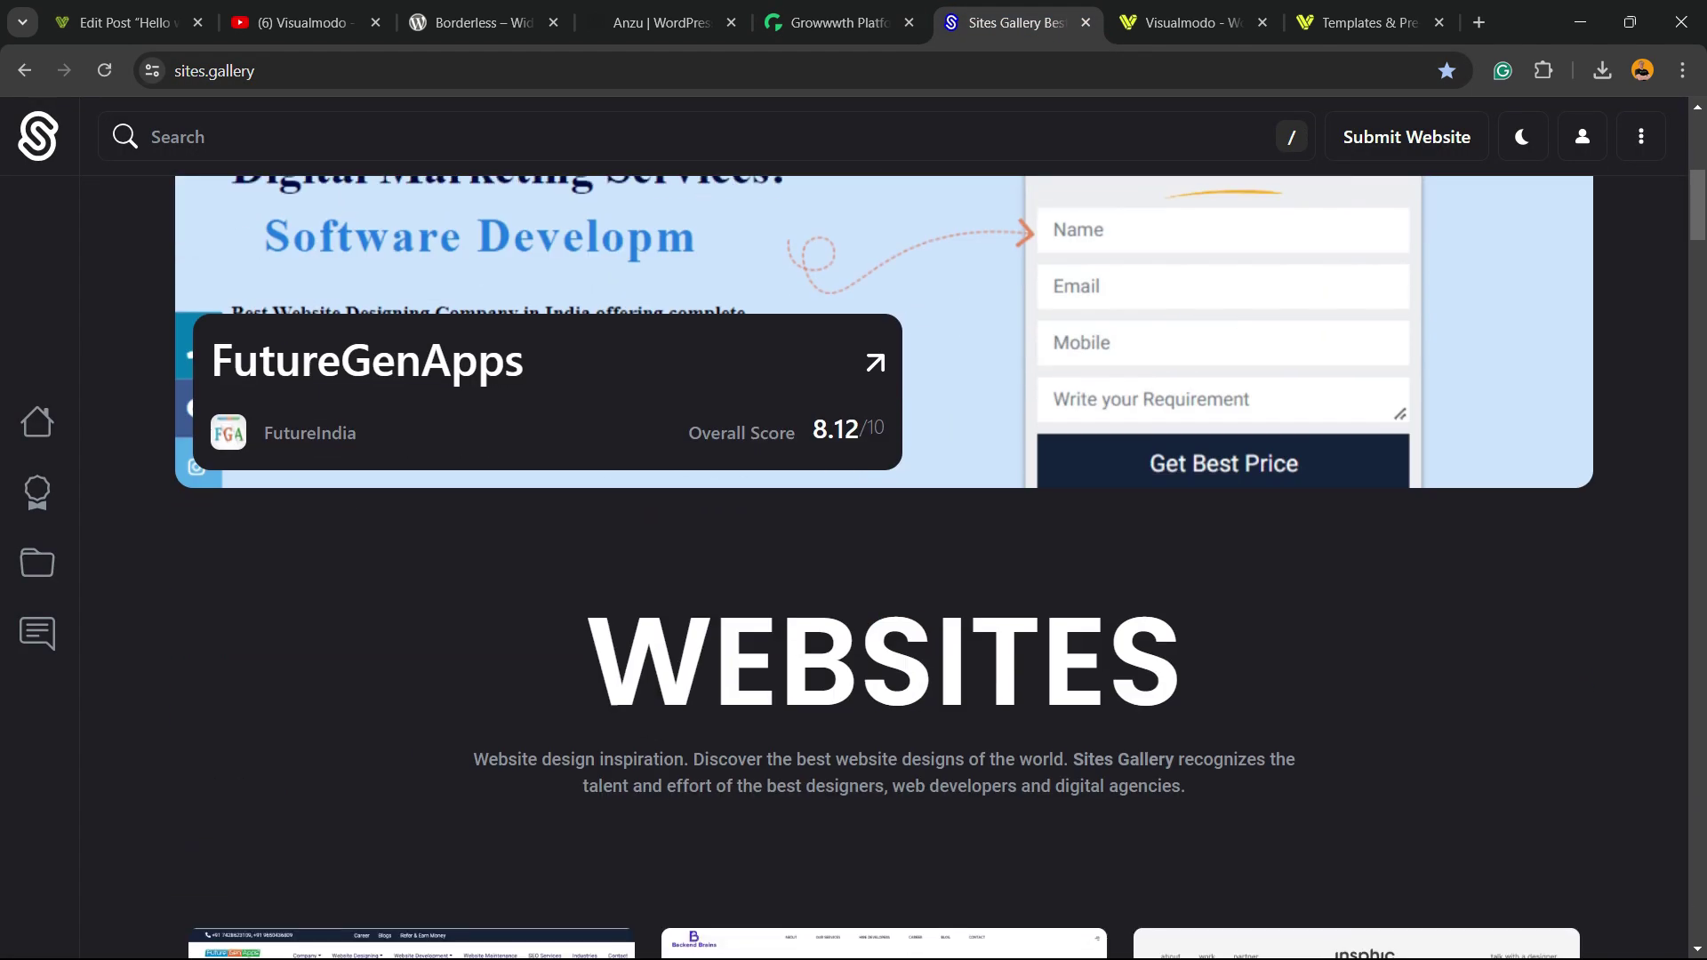
scroll(884, 569, "down", 15)
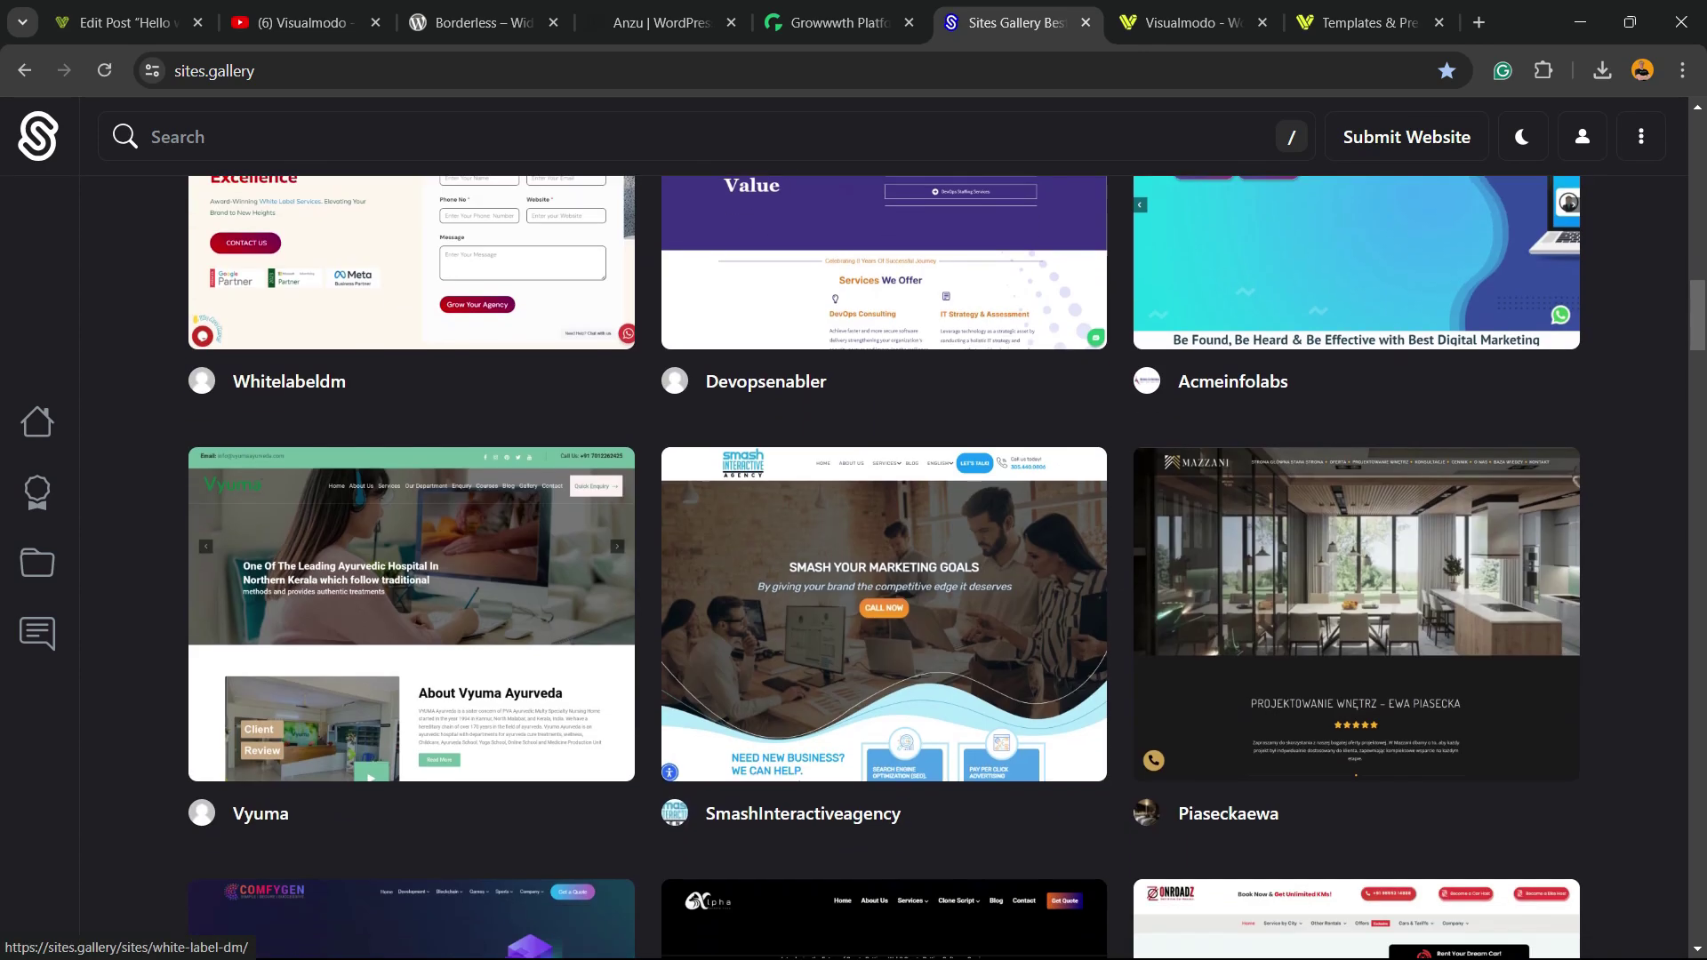
scroll(885, 569, "down", 2)
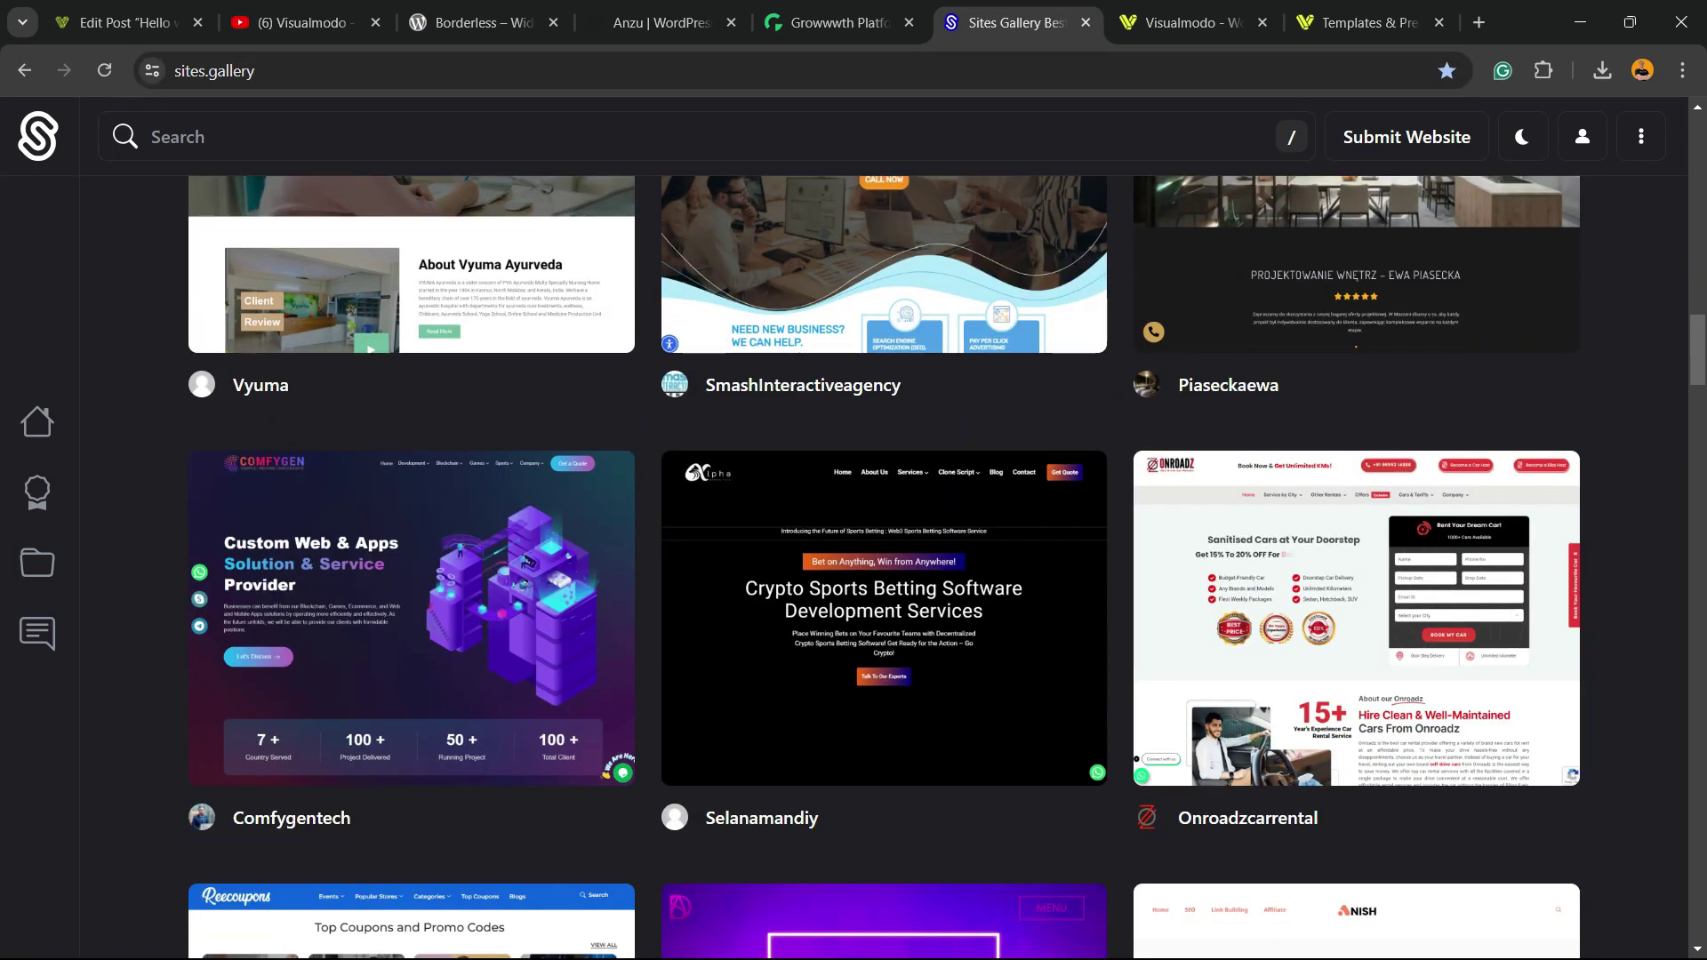
scroll(885, 569, "down", 2)
scroll(884, 569, "down", 12)
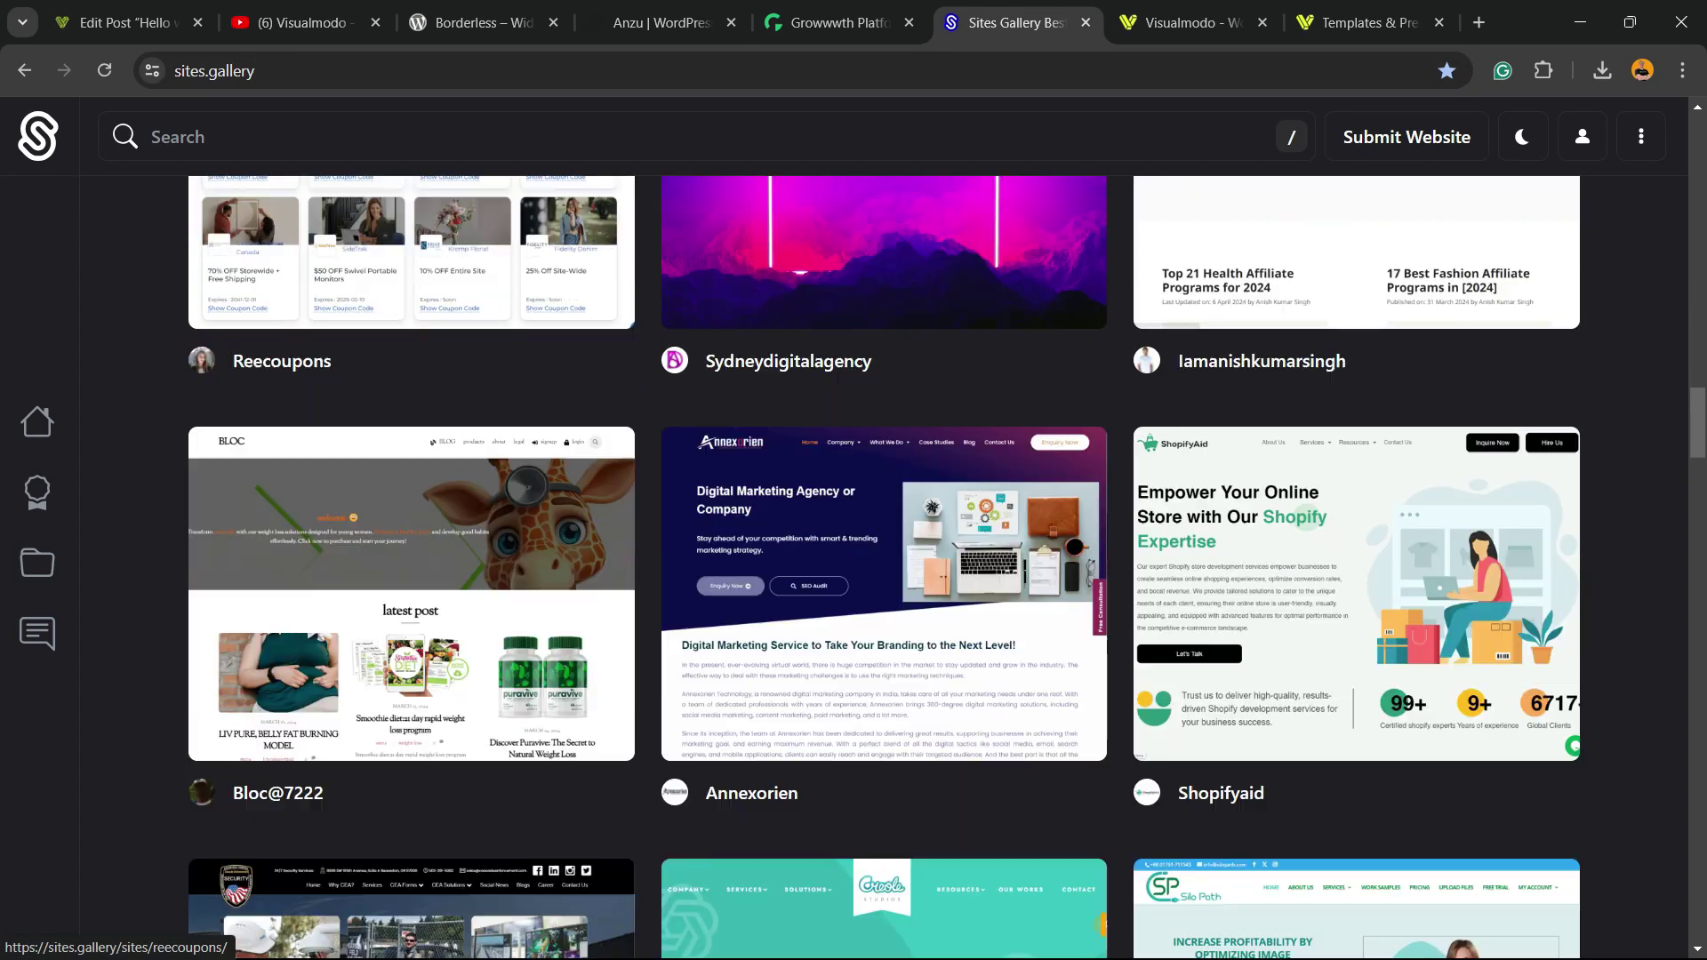
scroll(885, 569, "down", 15)
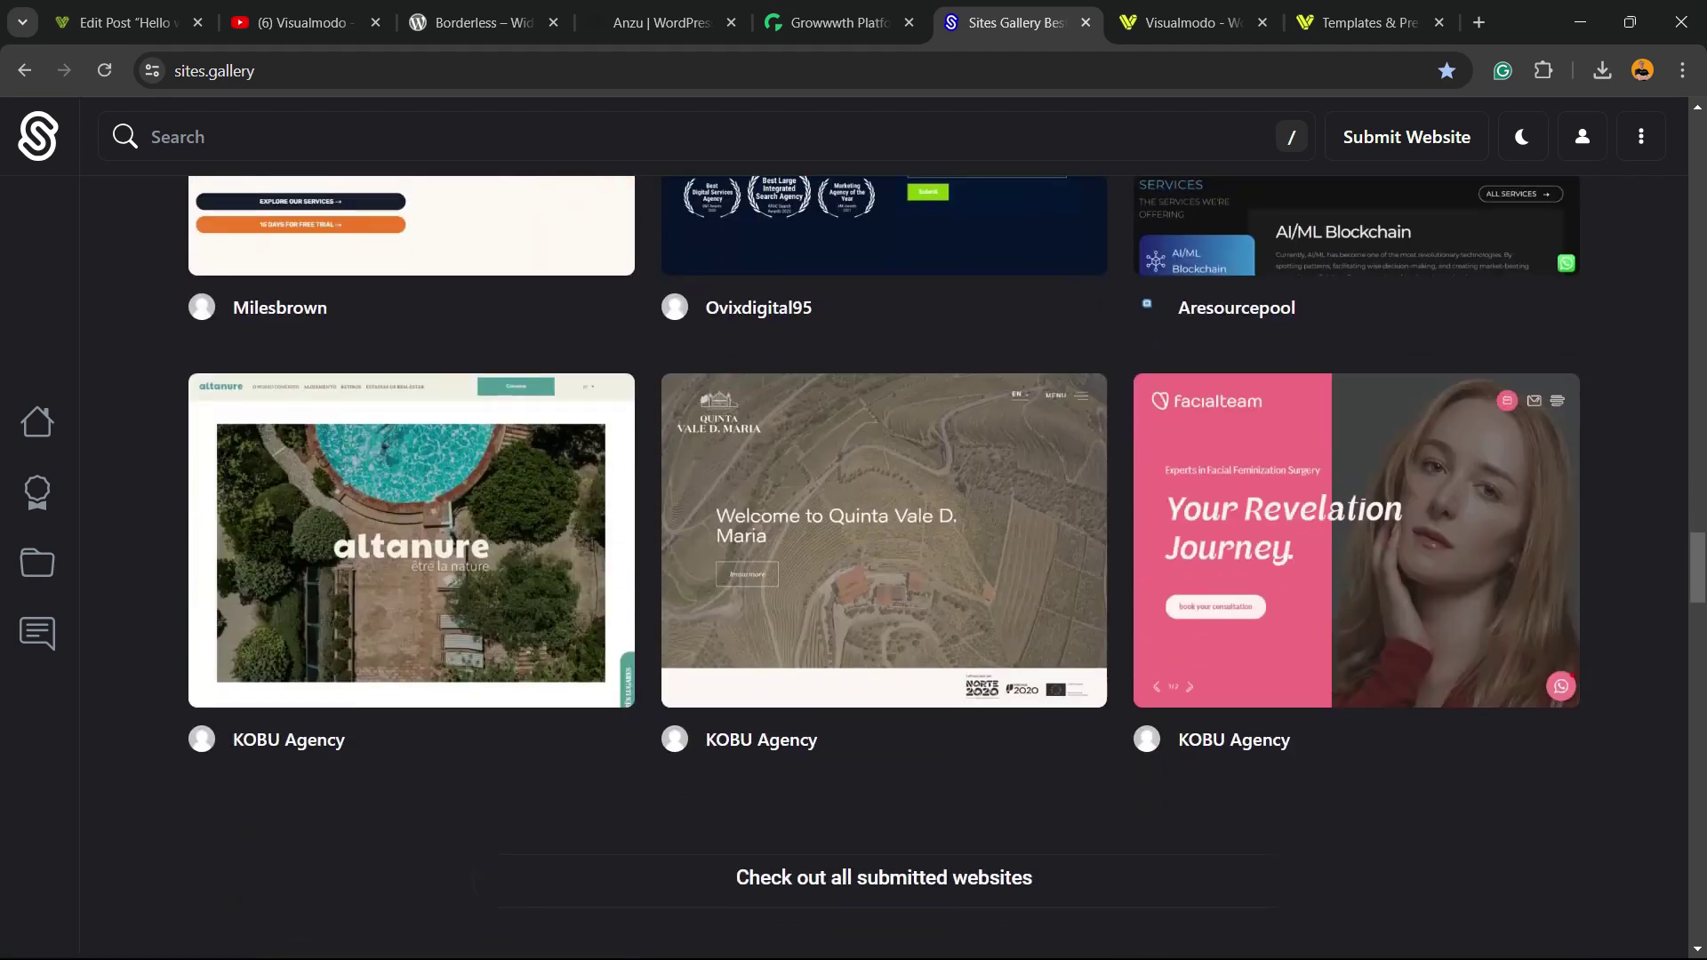
scroll(409, 356, "up", 15)
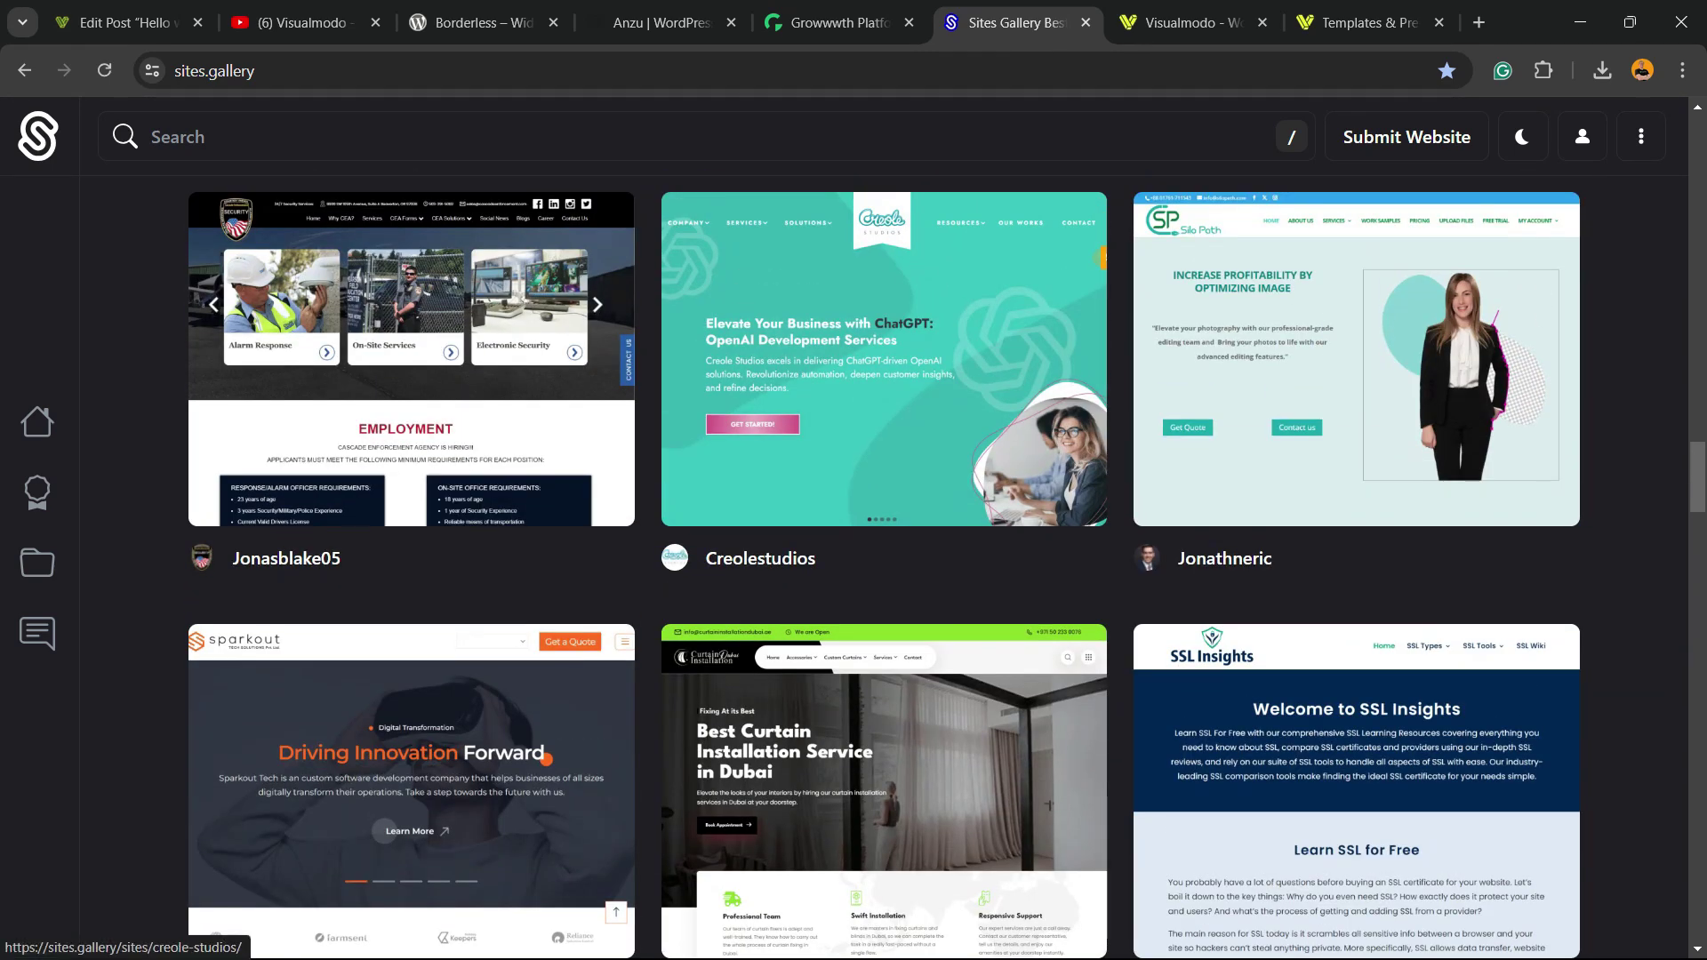
Step: Look through the WordPress themes shown on the visualmodo.com home page, down to the Latest Posts section
key("ctrl+Tab")
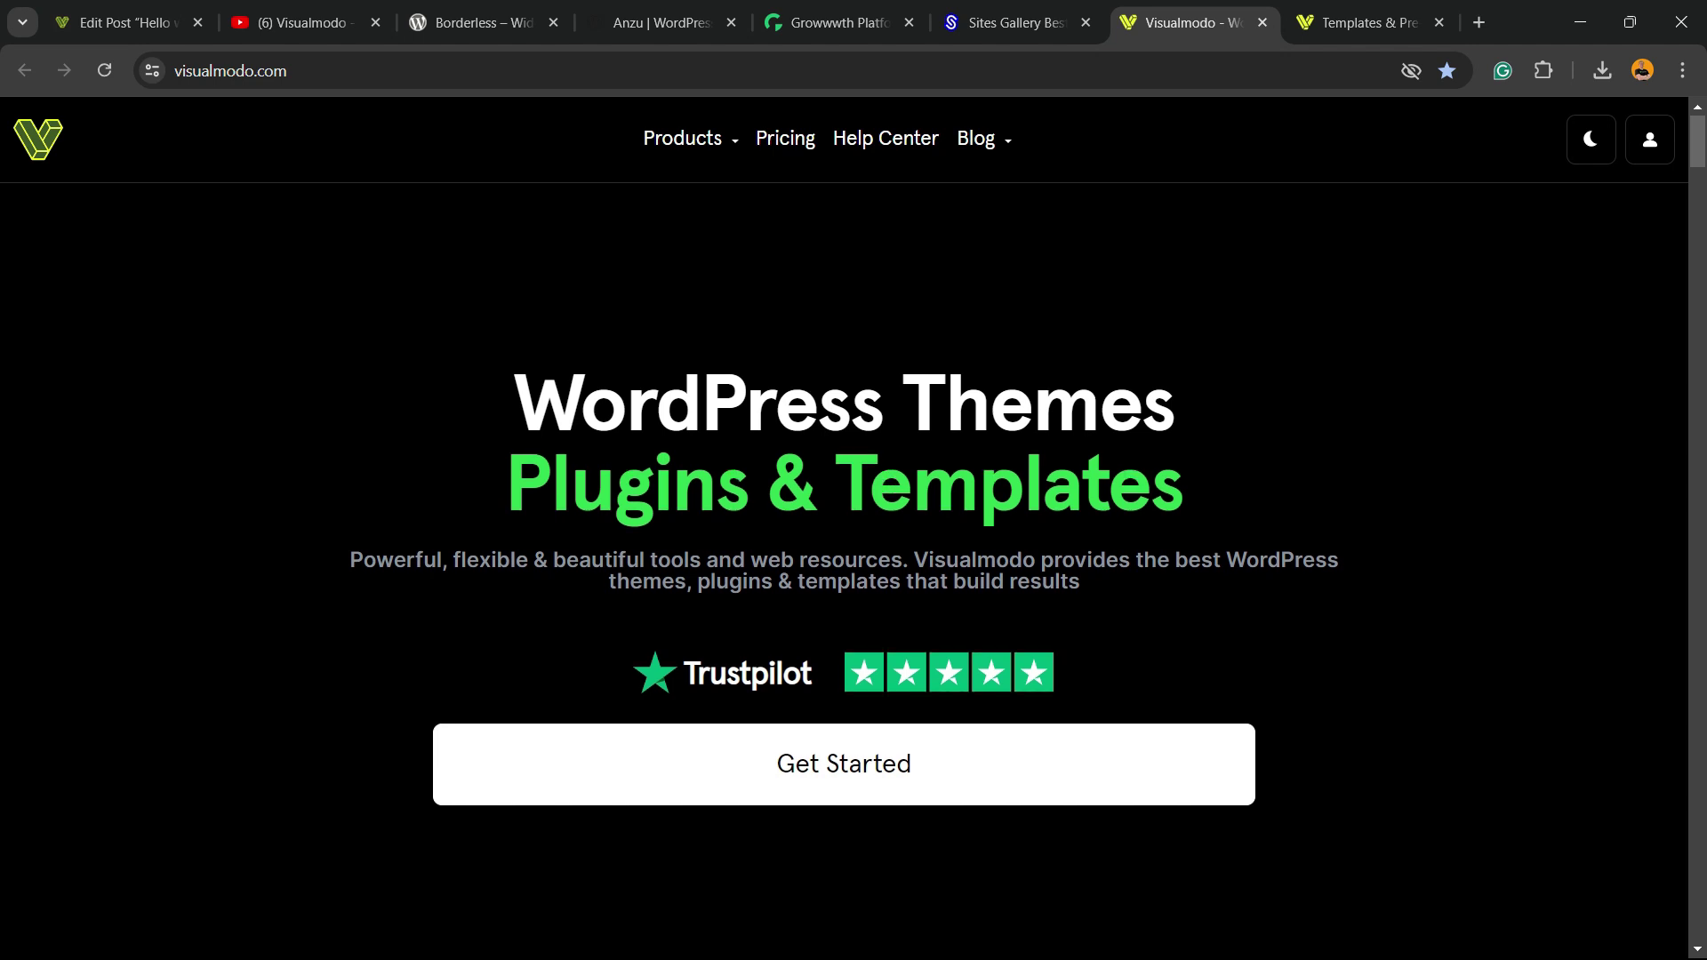
scroll(845, 569, "down", 3)
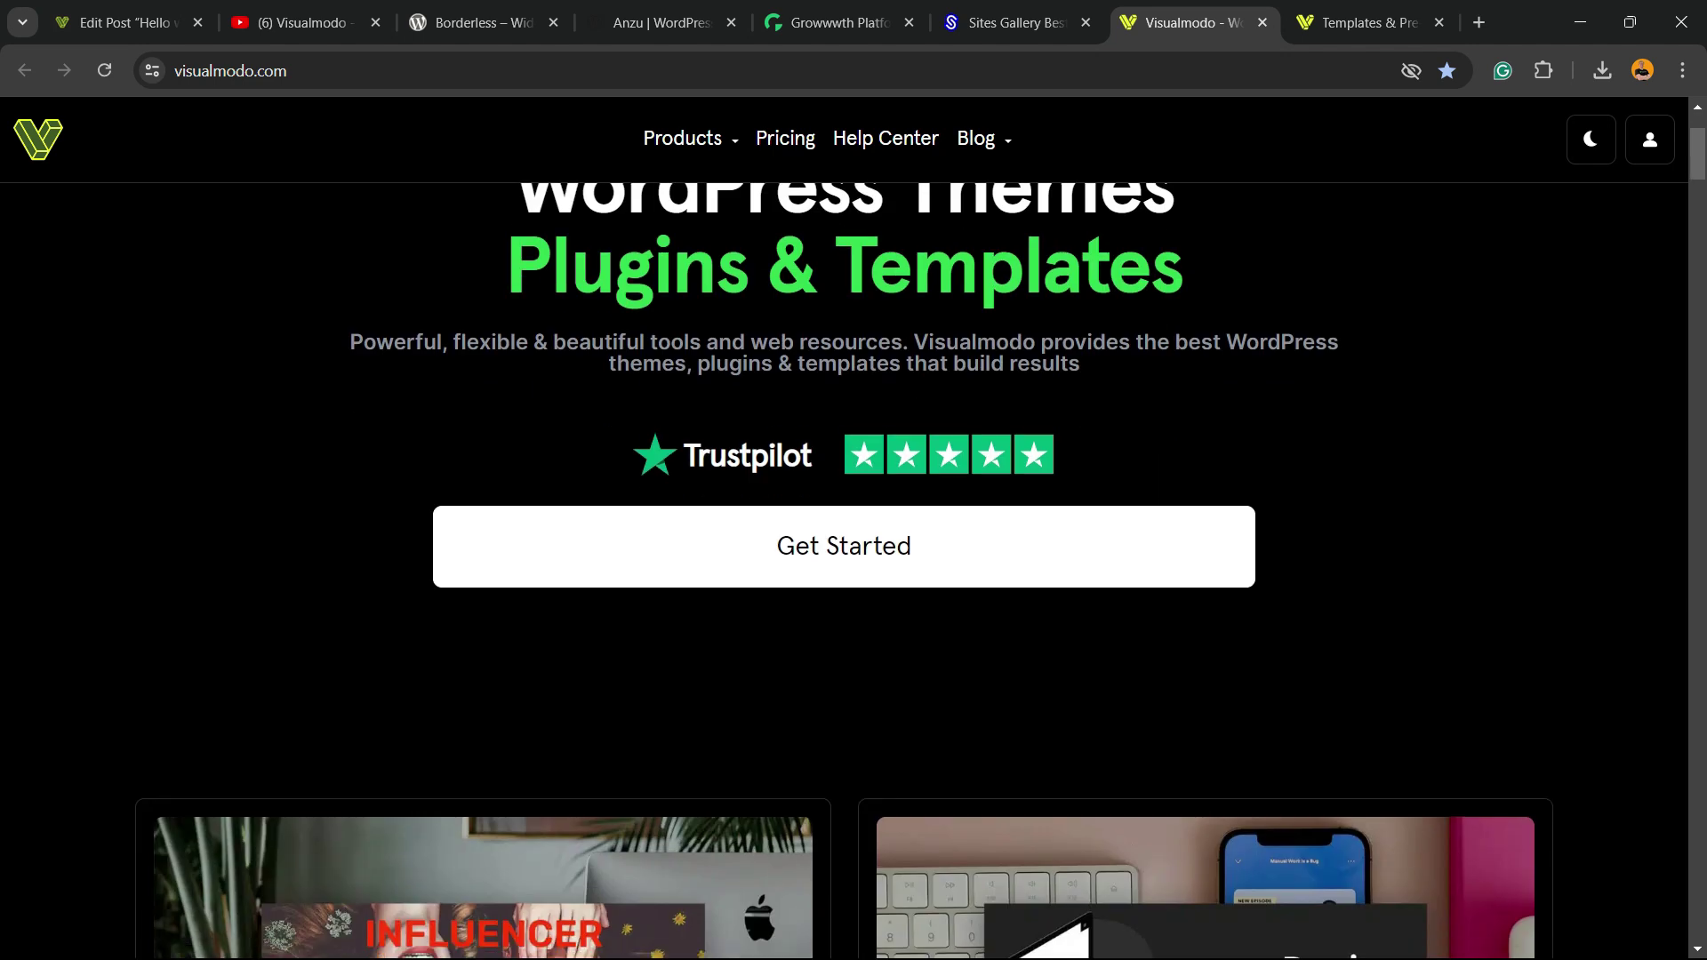
scroll(480, 534, "down", 10)
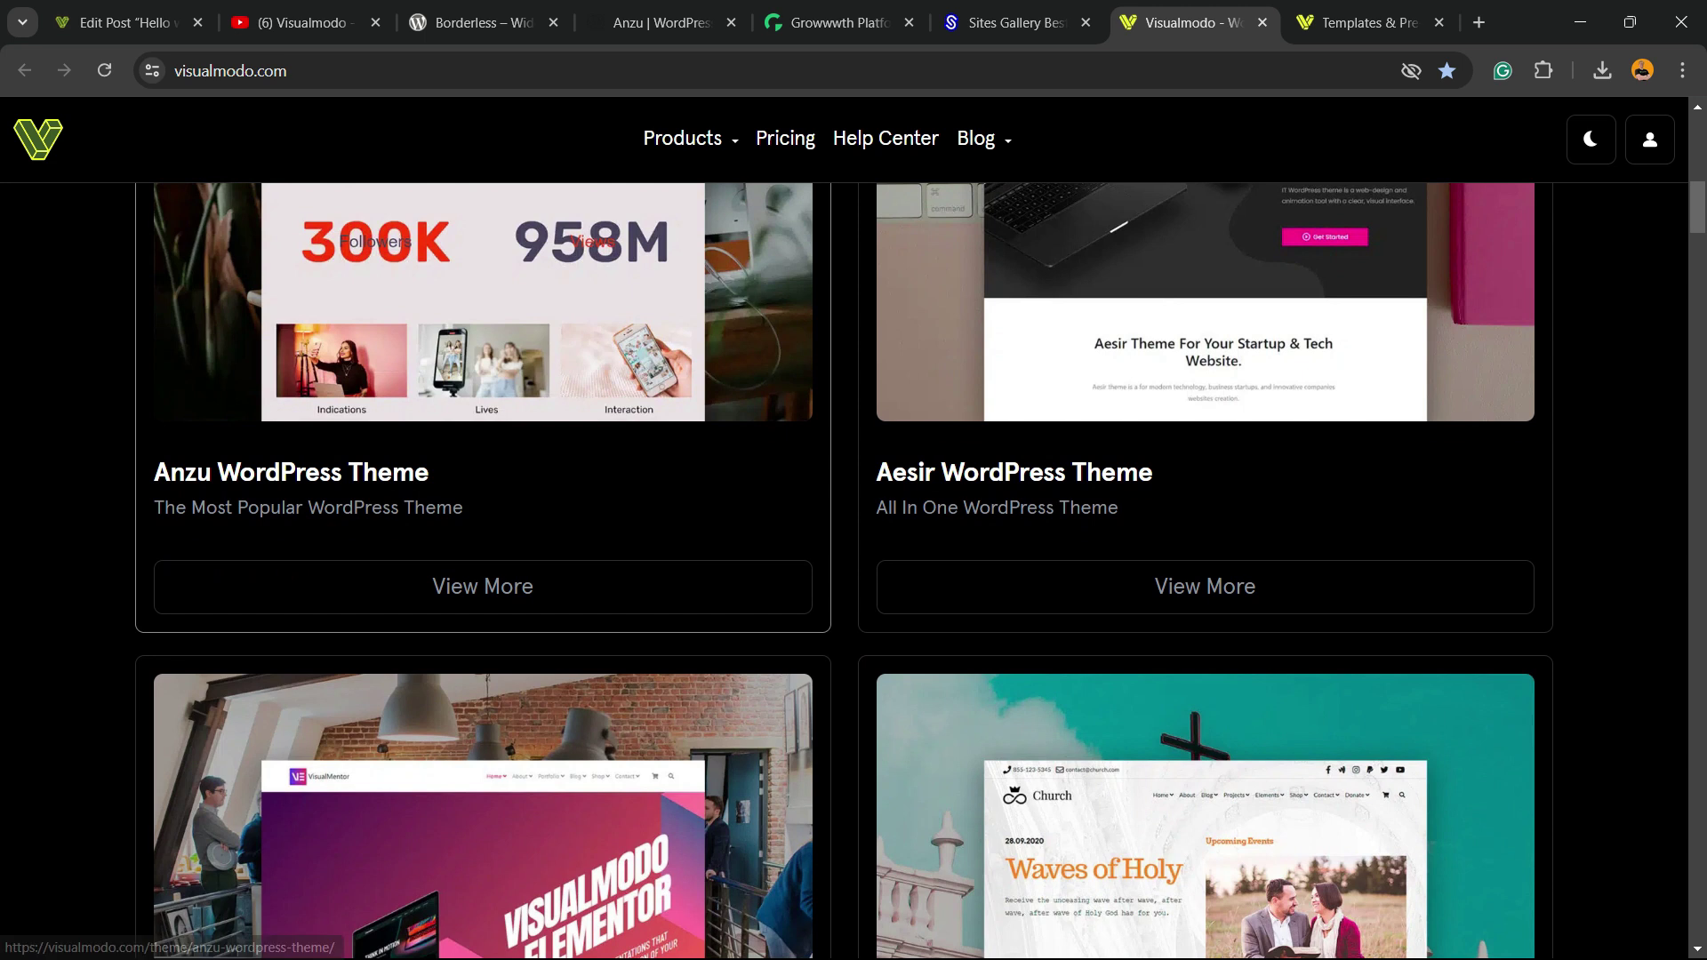
scroll(480, 533, "down", 9)
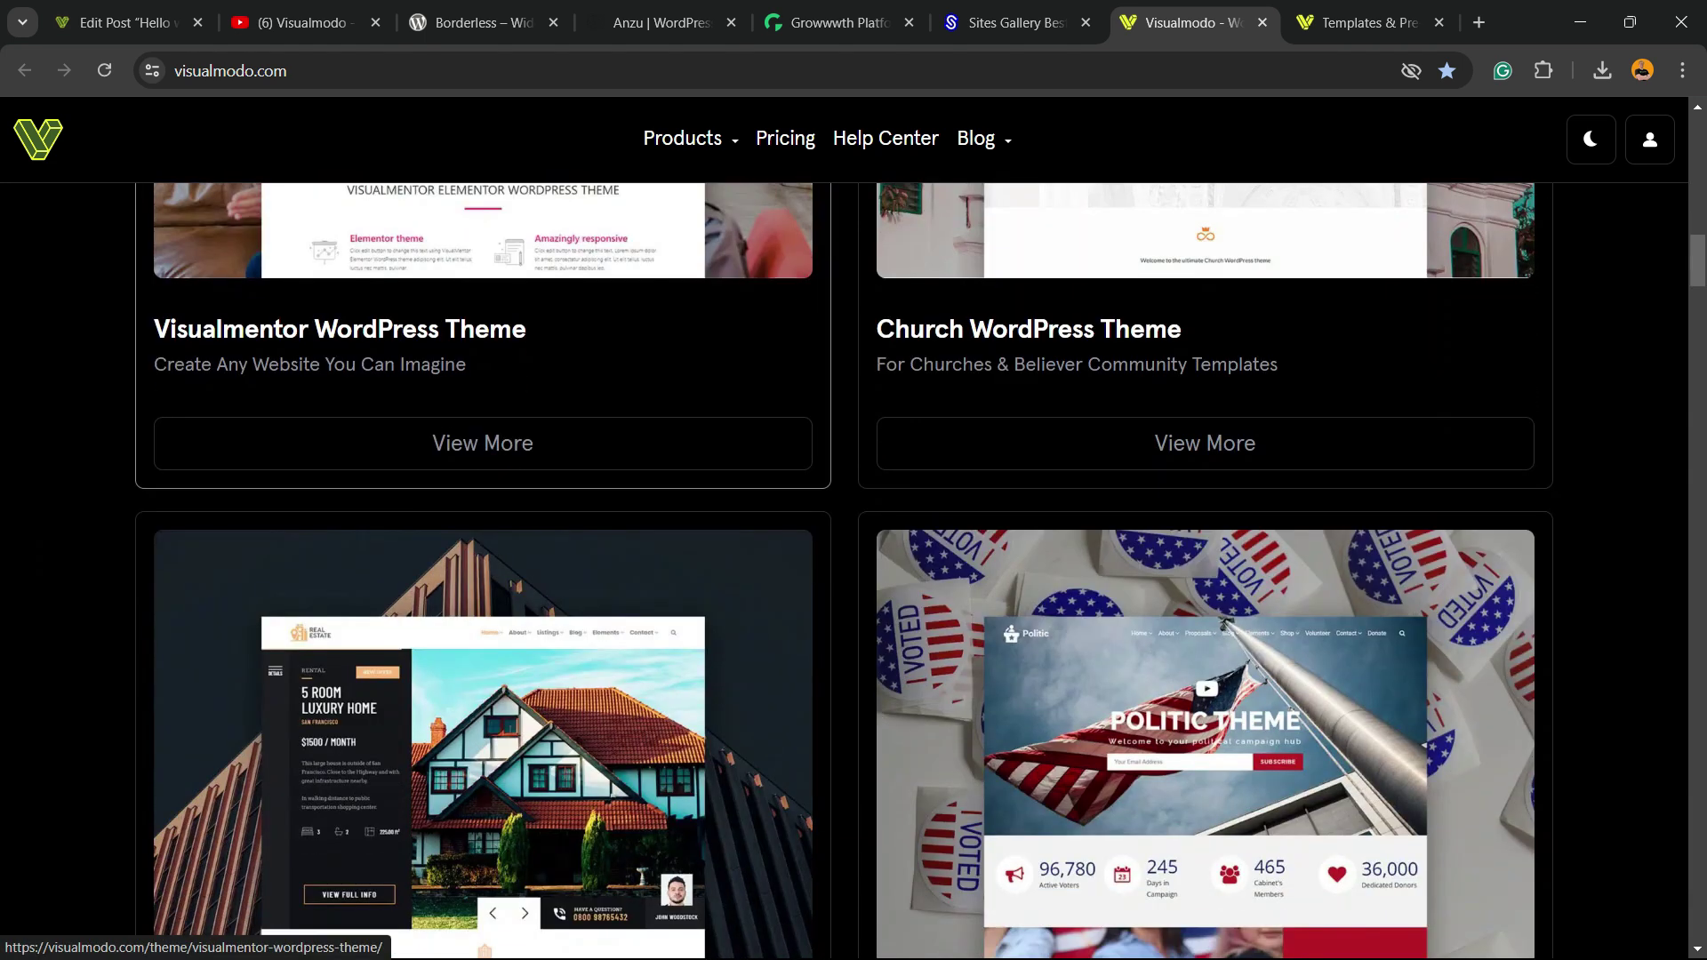
scroll(844, 570, "down", 12)
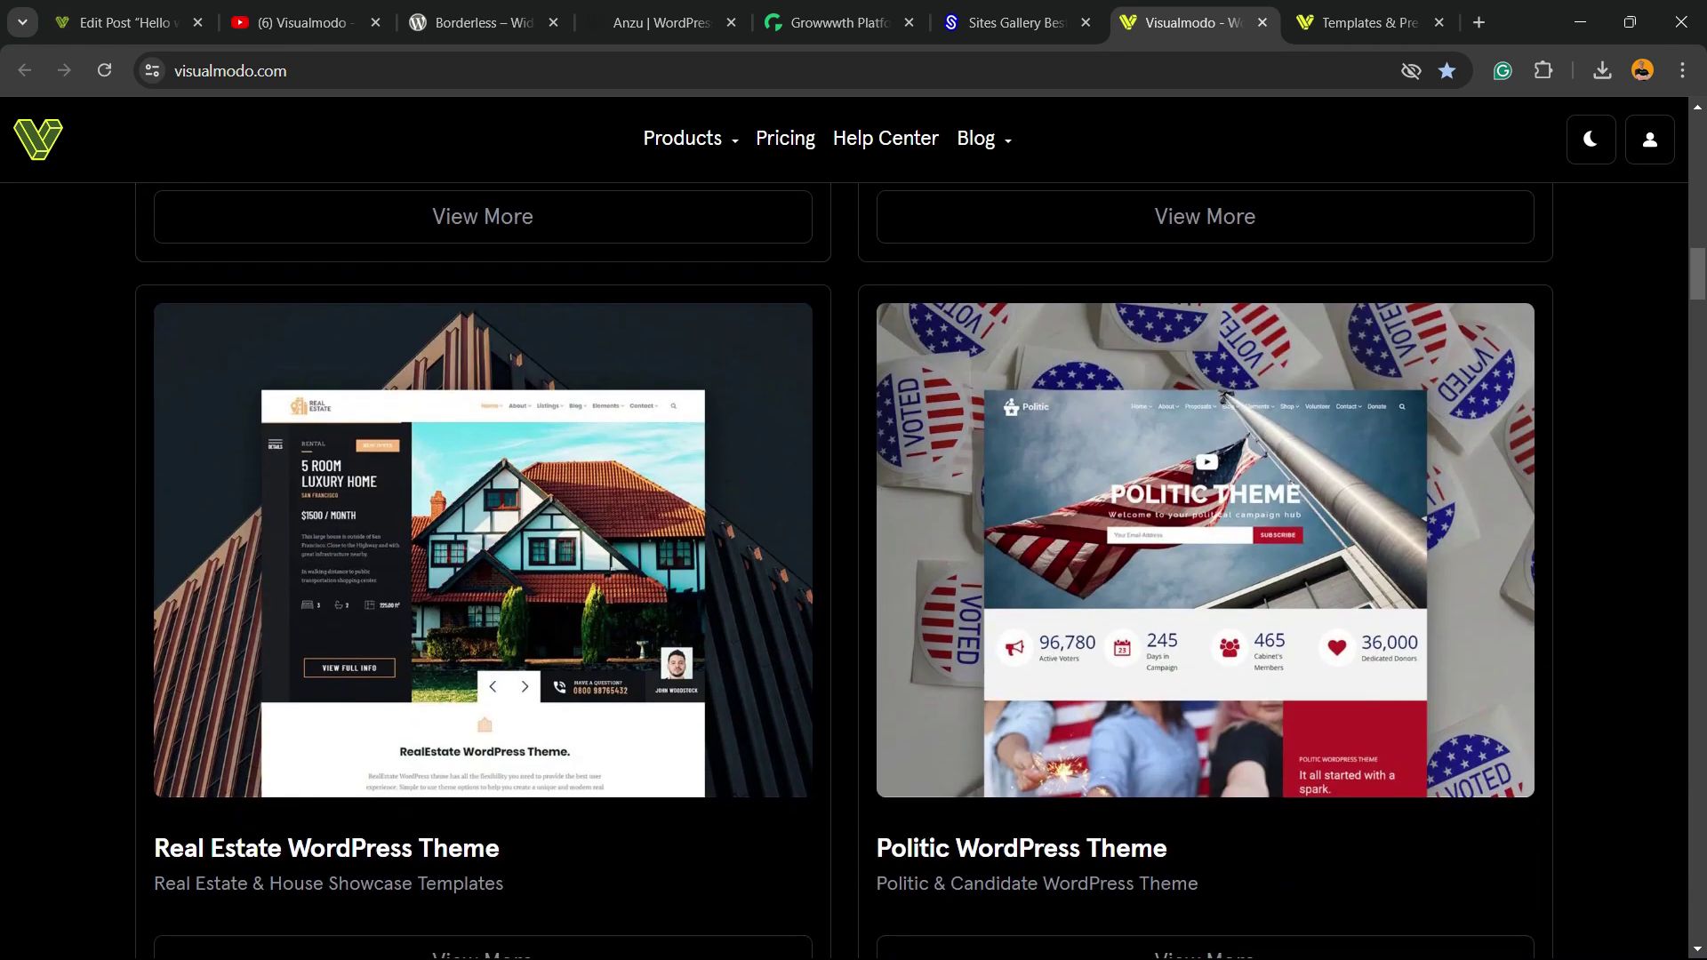
scroll(844, 569, "down", 12)
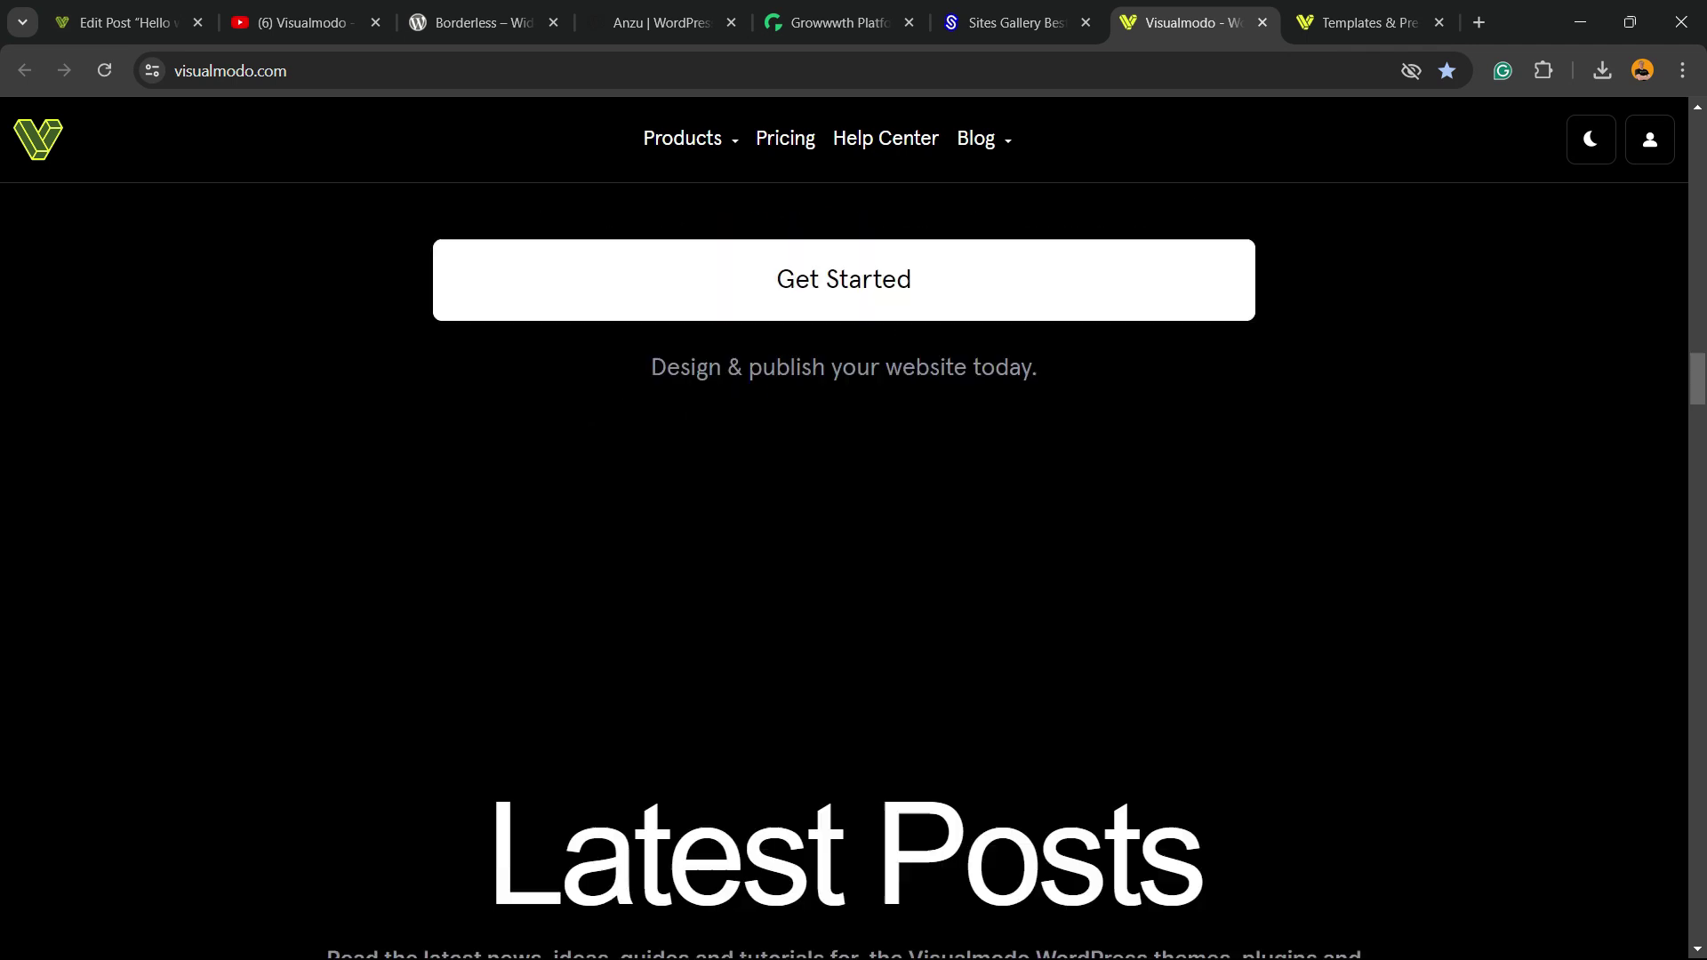
Step: Browse the ready-made website designs in the Visualmodo WordPress Templates Library
key("ctrl+Tab")
scroll(844, 569, "down", 10)
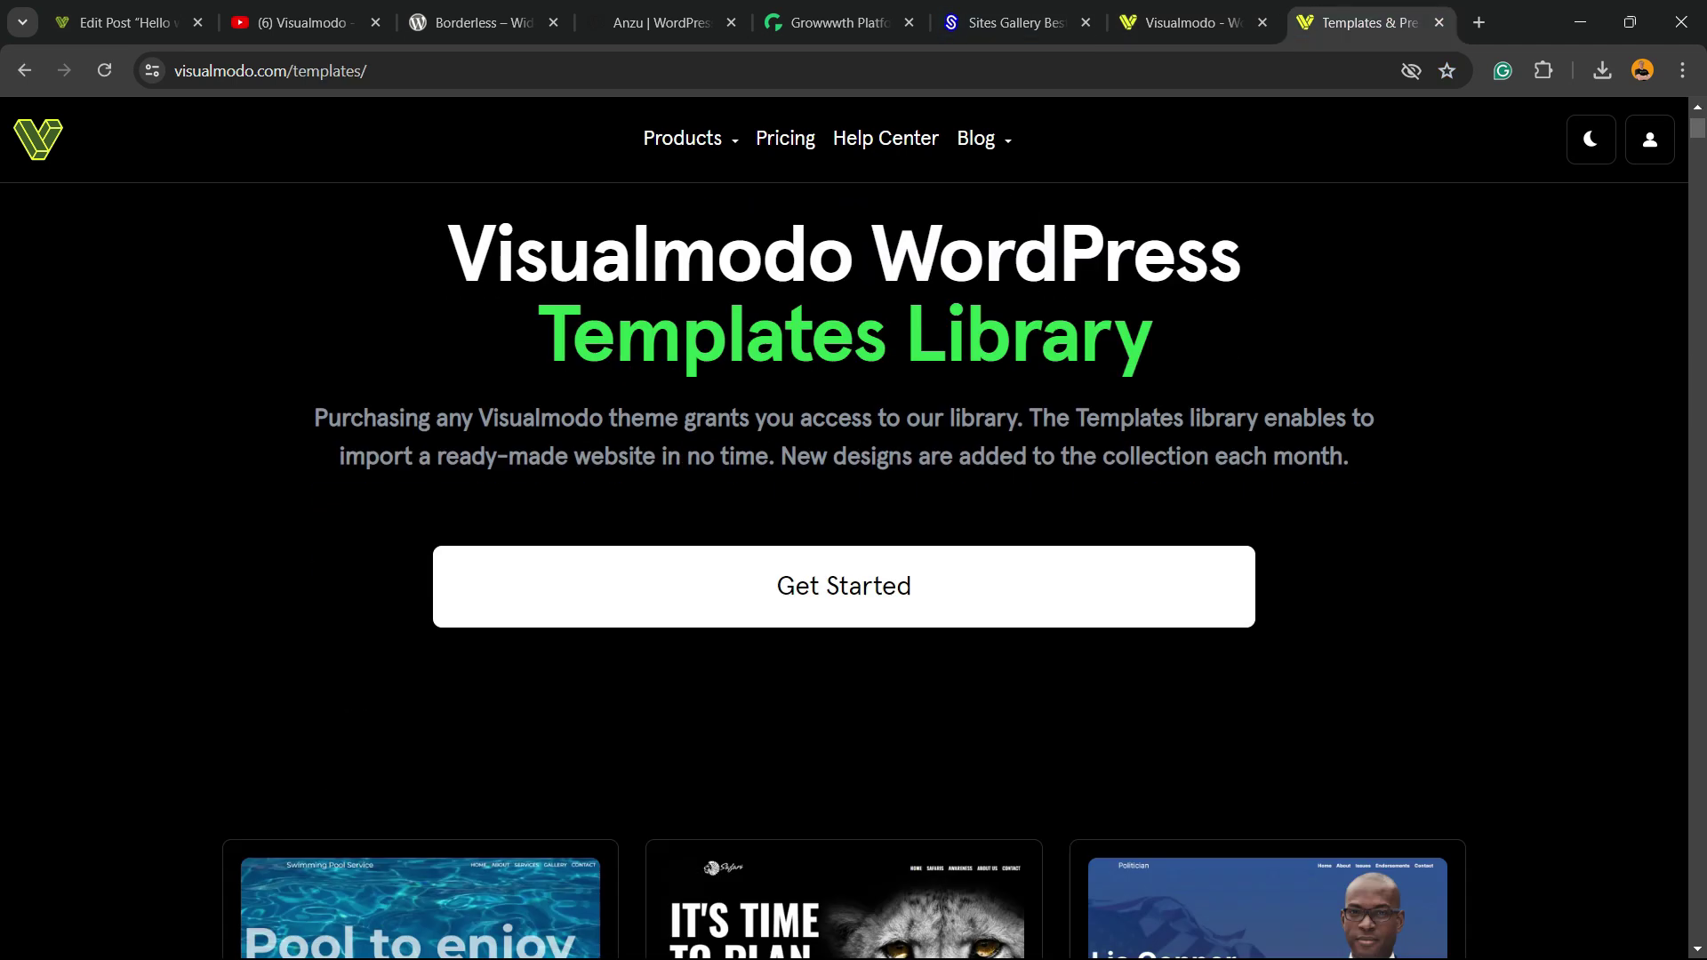
scroll(844, 569, "down", 15)
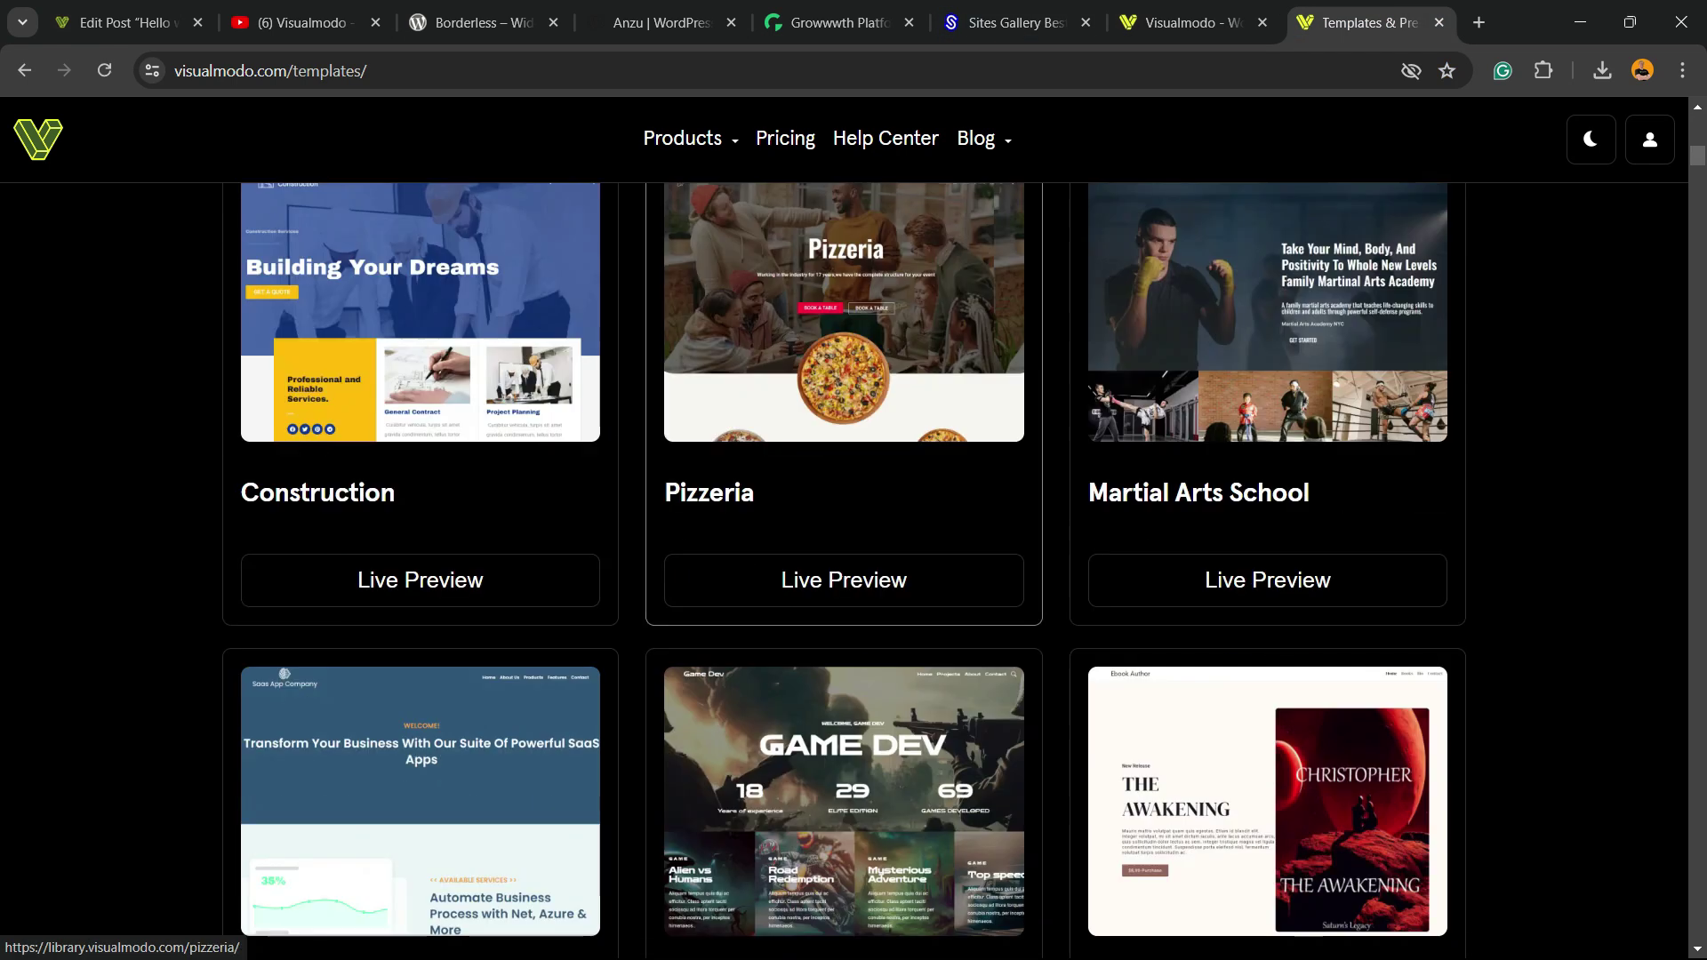
scroll(844, 570, "down", 3)
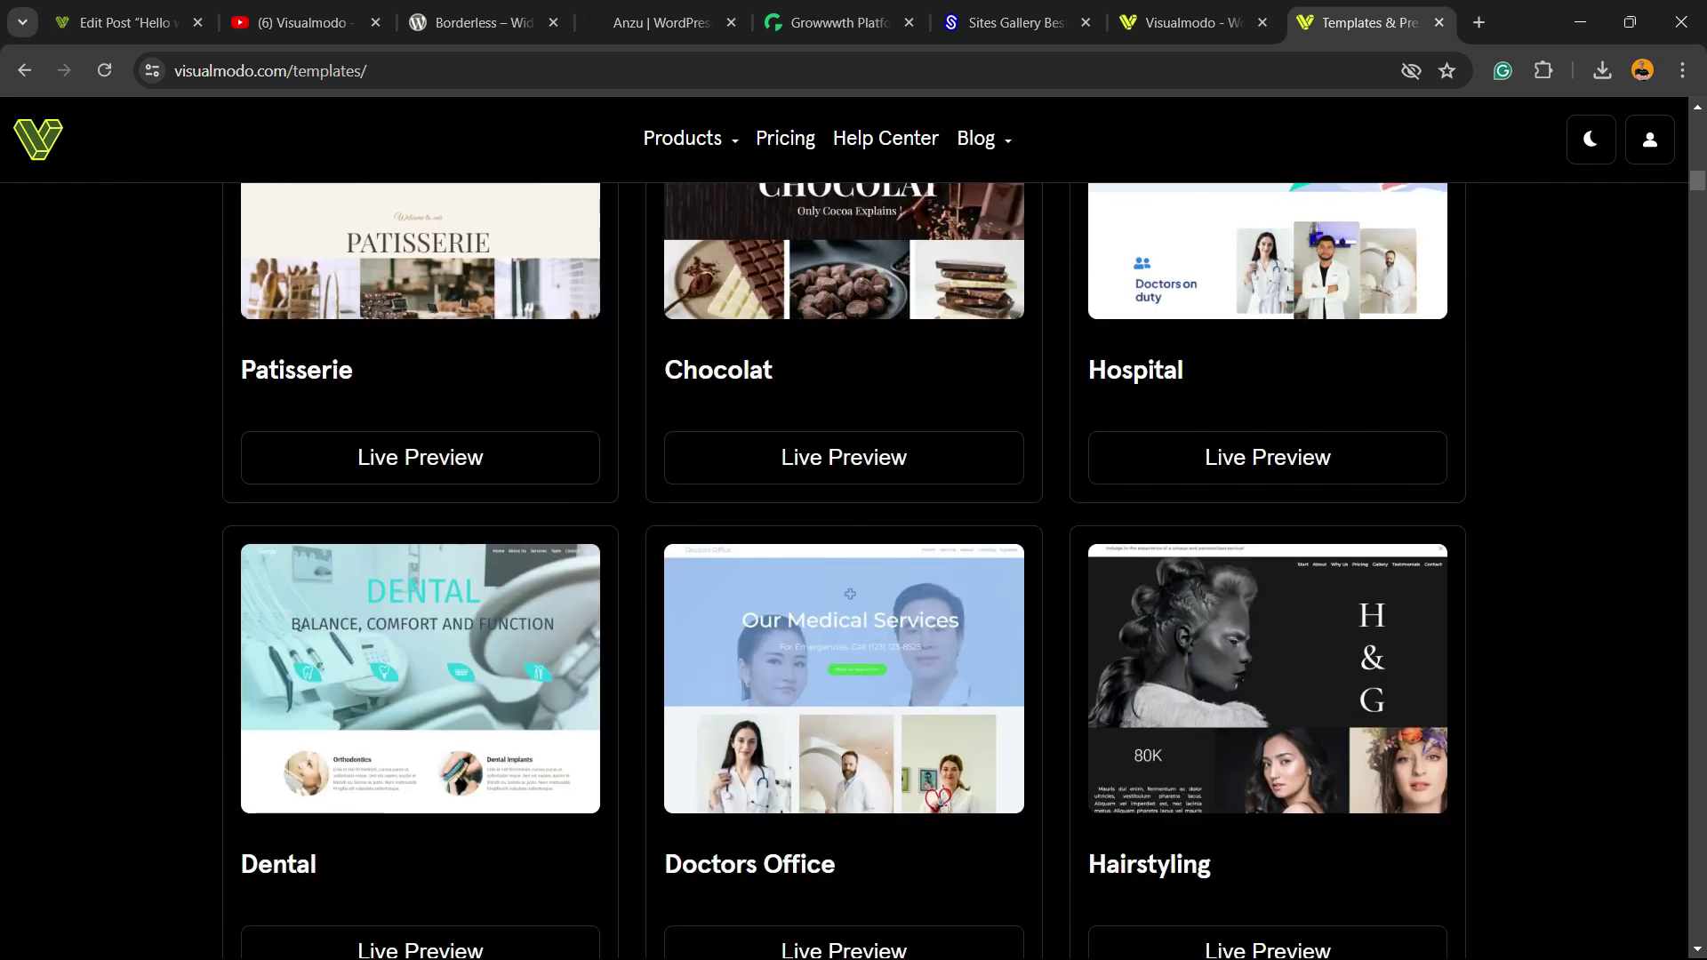
scroll(844, 569, "down", 5)
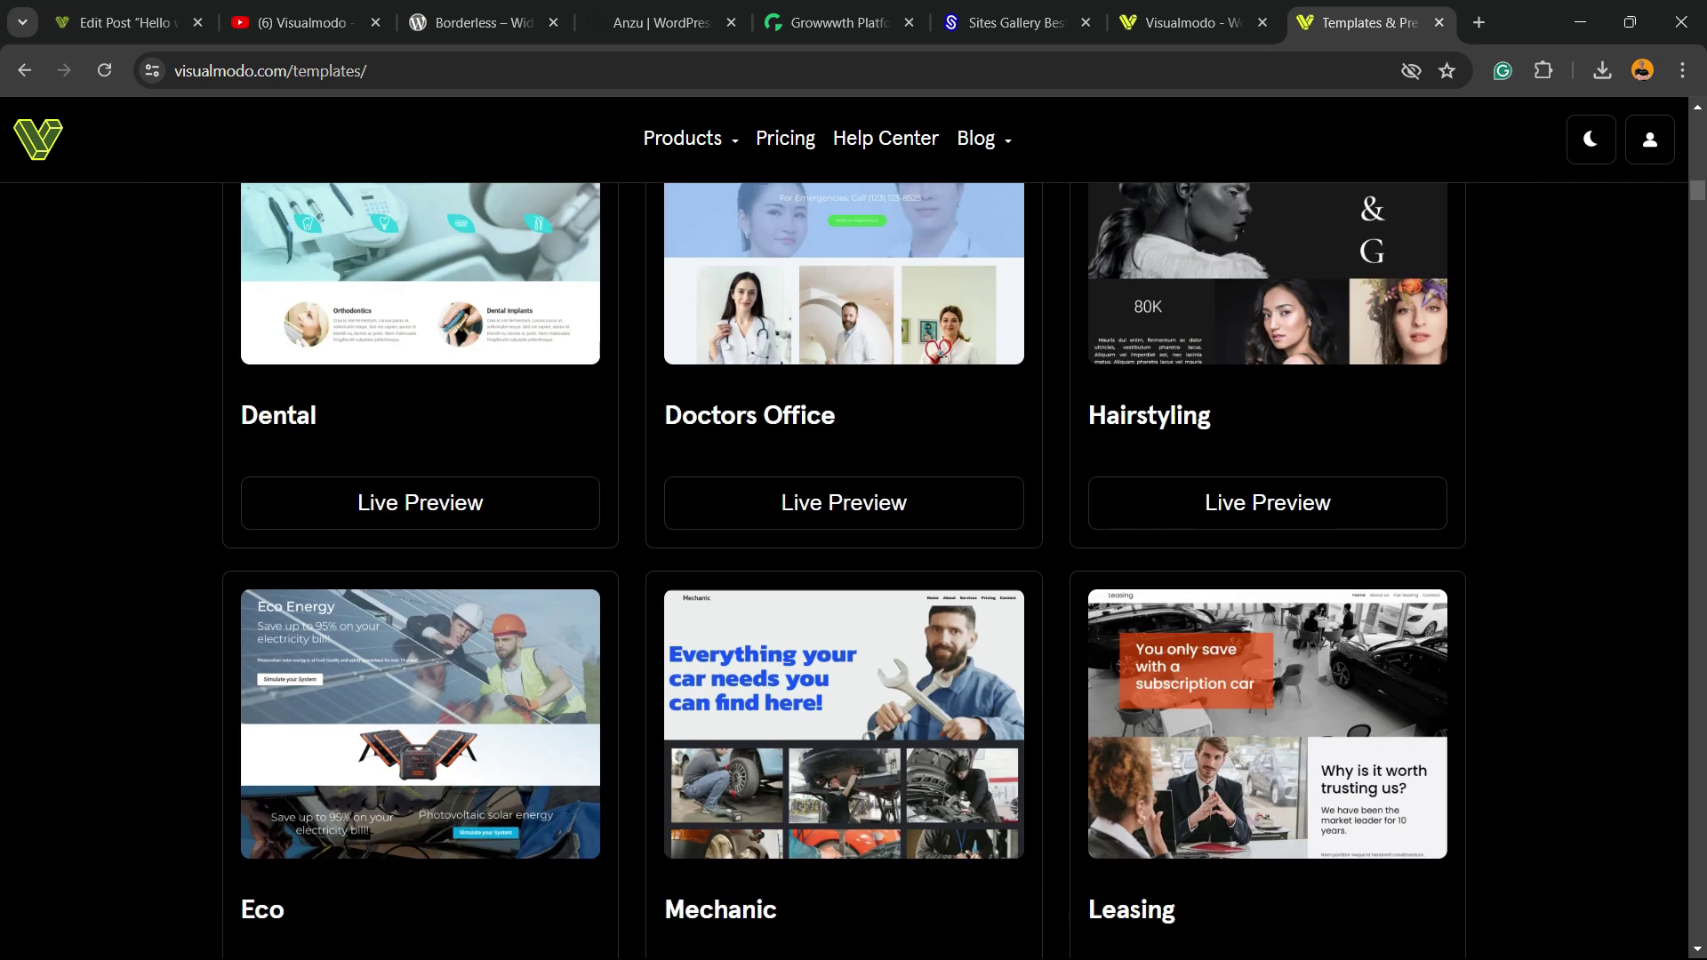
scroll(844, 569, "down", 13)
scroll(843, 570, "down", 16)
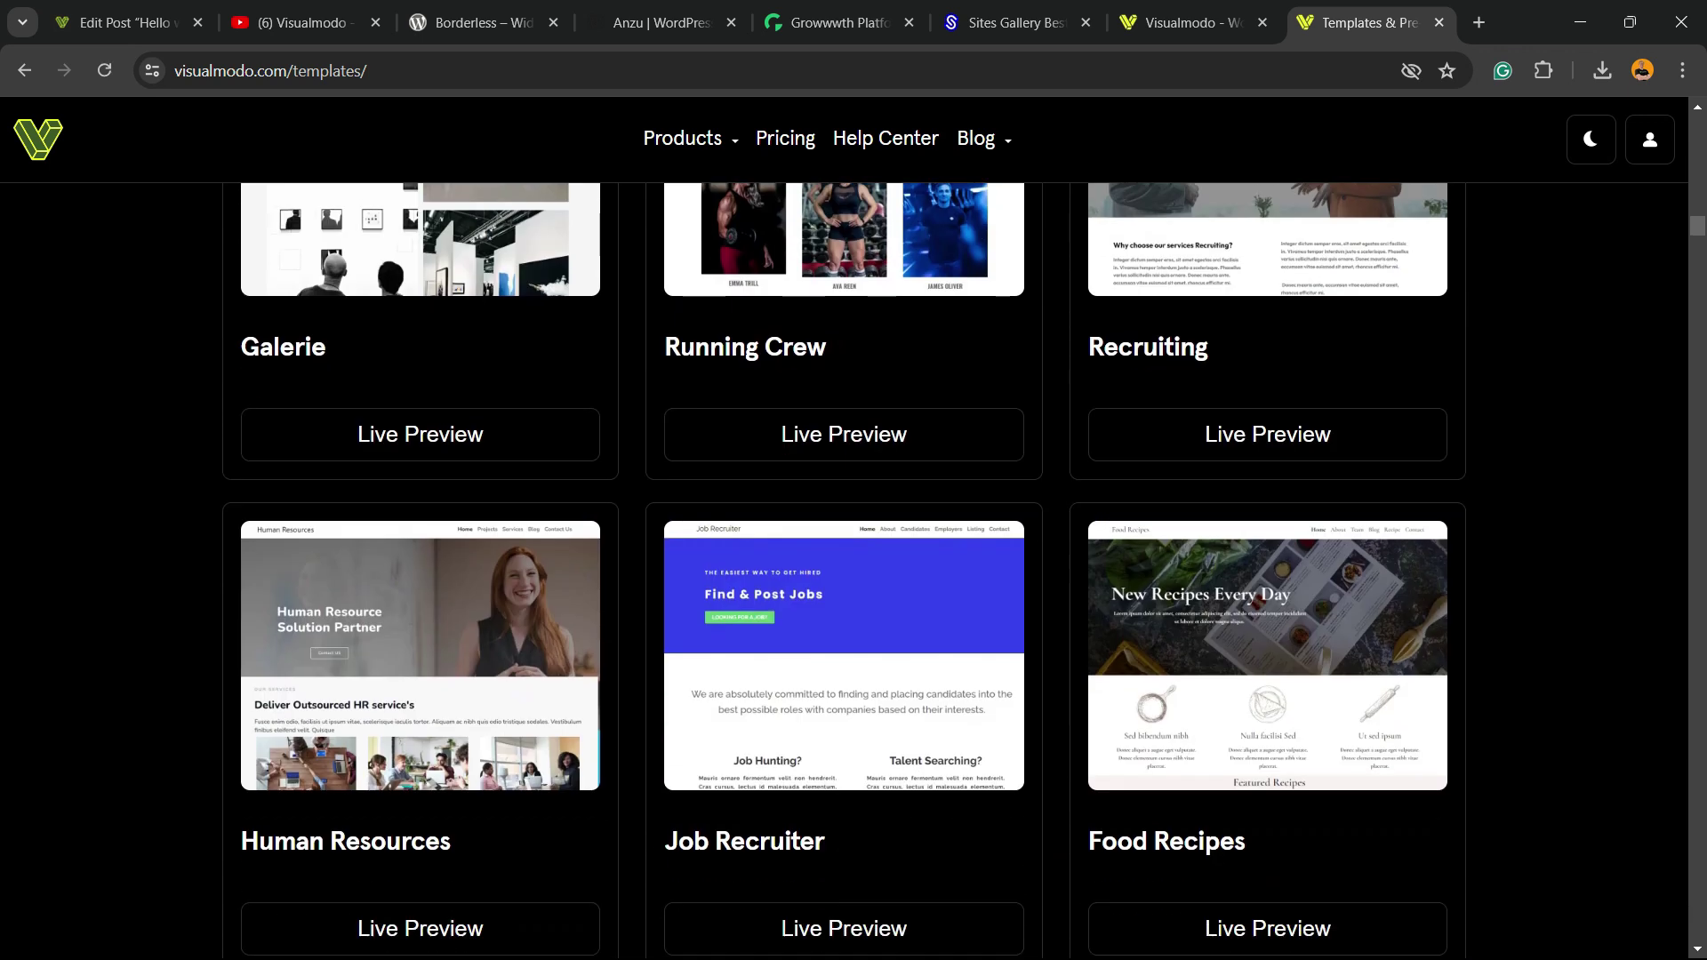
scroll(844, 569, "down", 1)
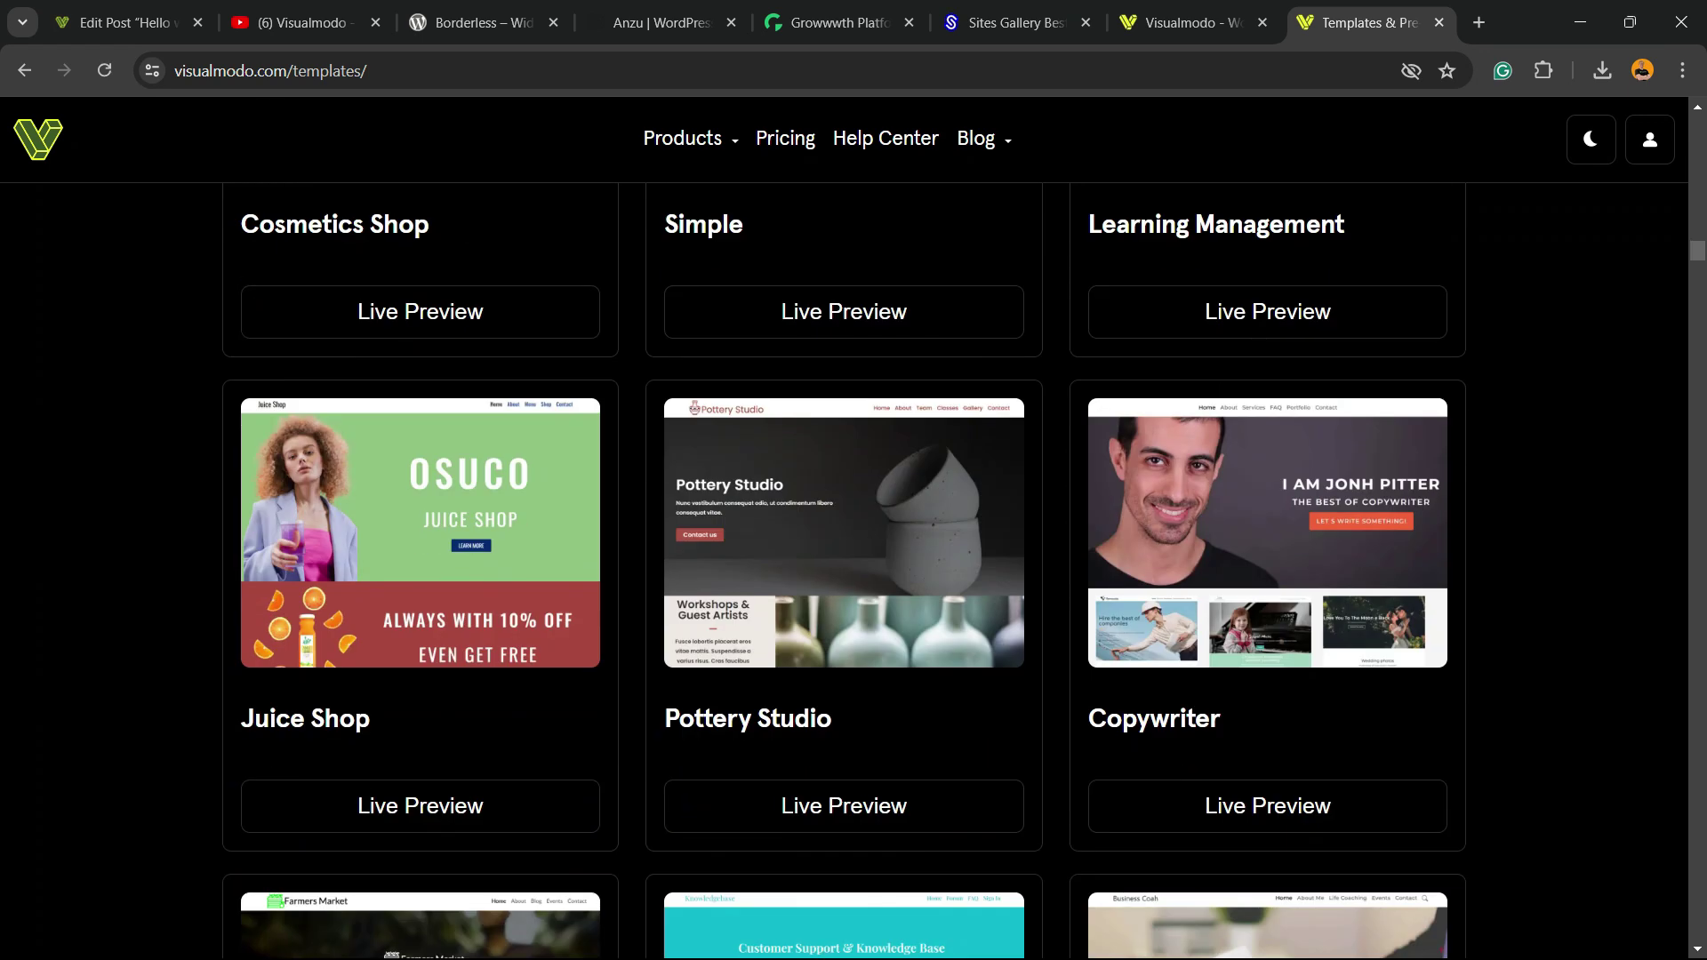
scroll(844, 569, "down", 3)
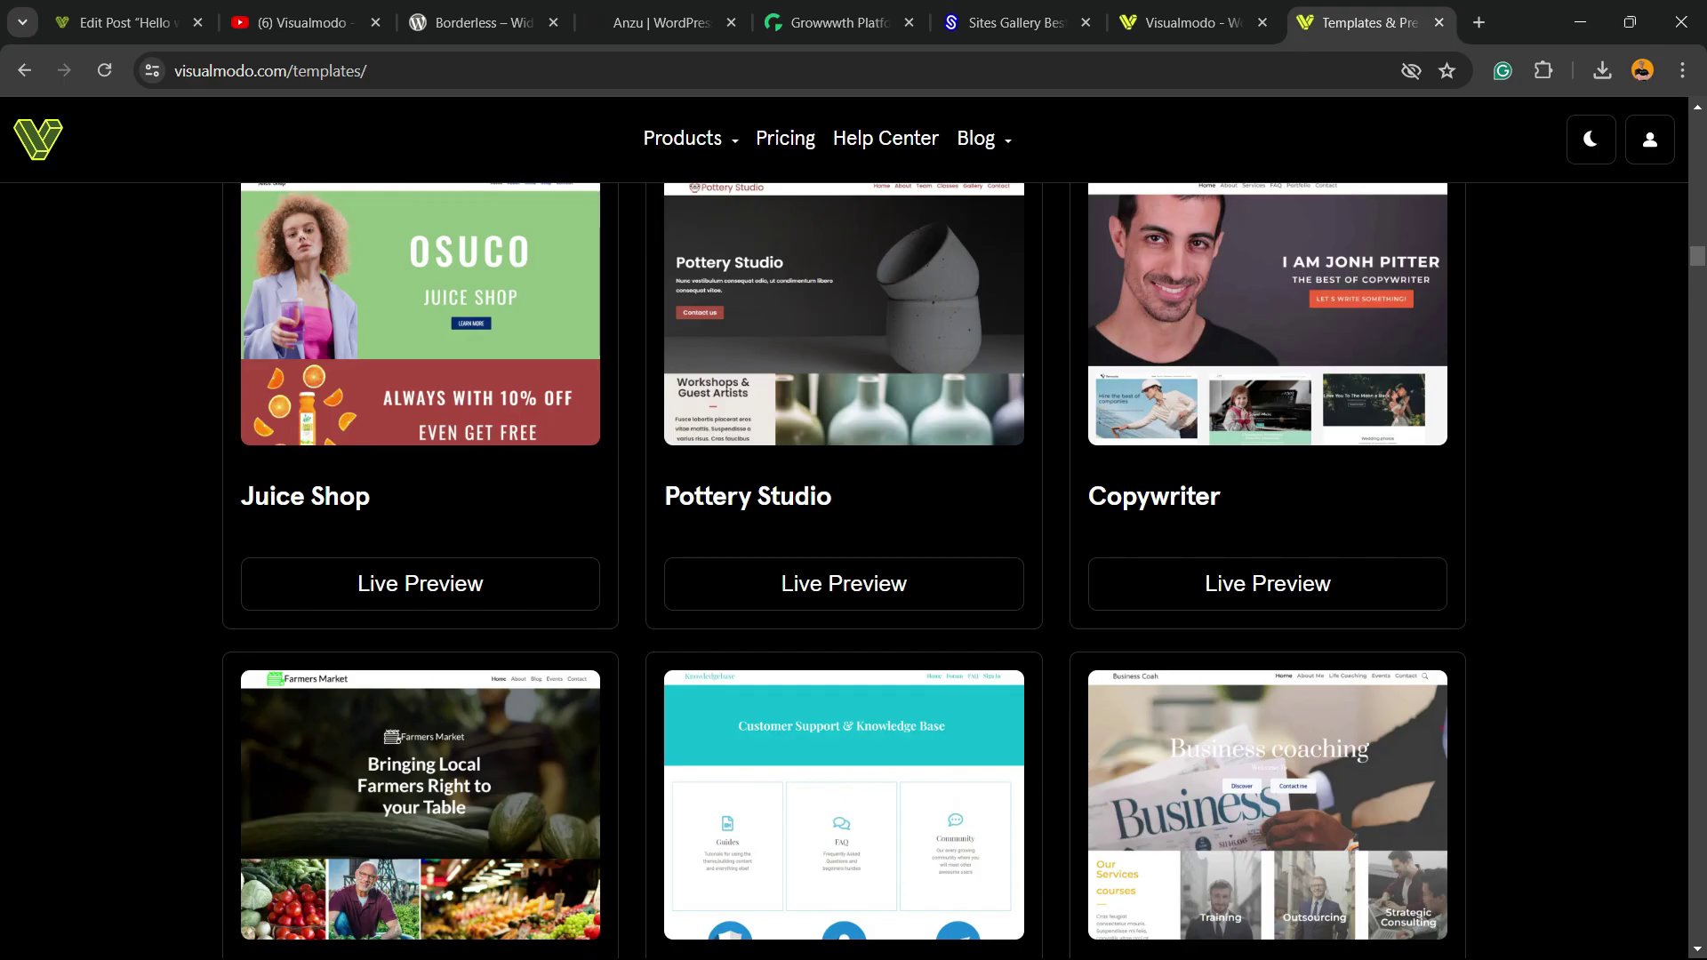